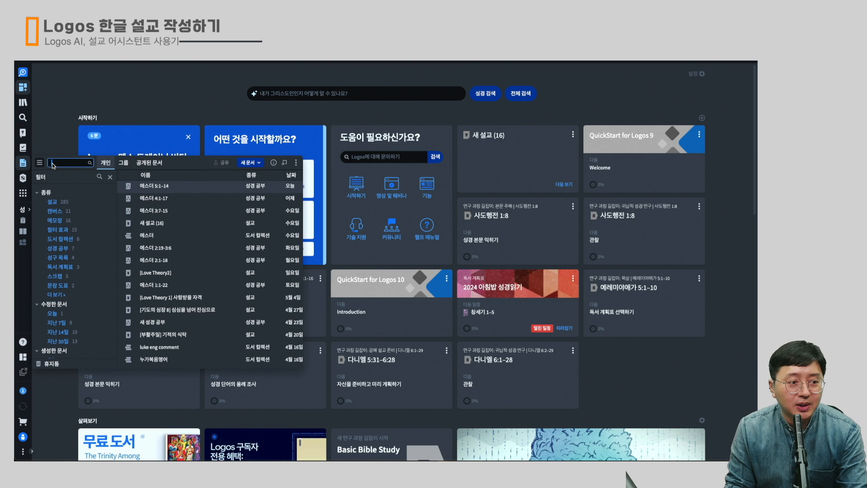
Create a new sermon (설교) document from the personal documents list.
click(25, 164)
click(25, 164)
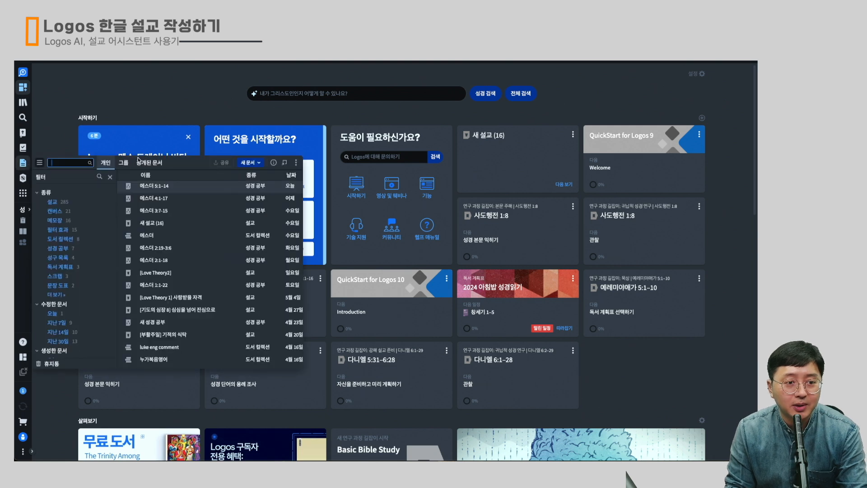
click(250, 163)
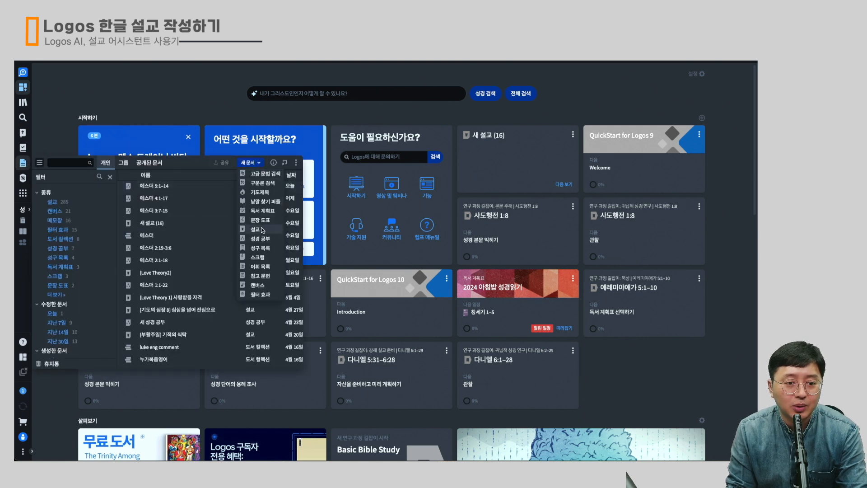
click(246, 229)
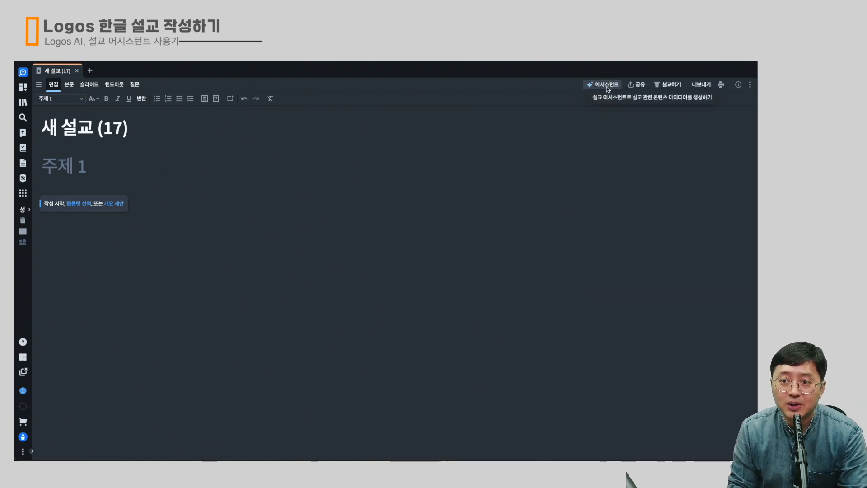
Open the sermon assistant (설교 어시스턴트) for the new sermon and widen its pane.
click(606, 87)
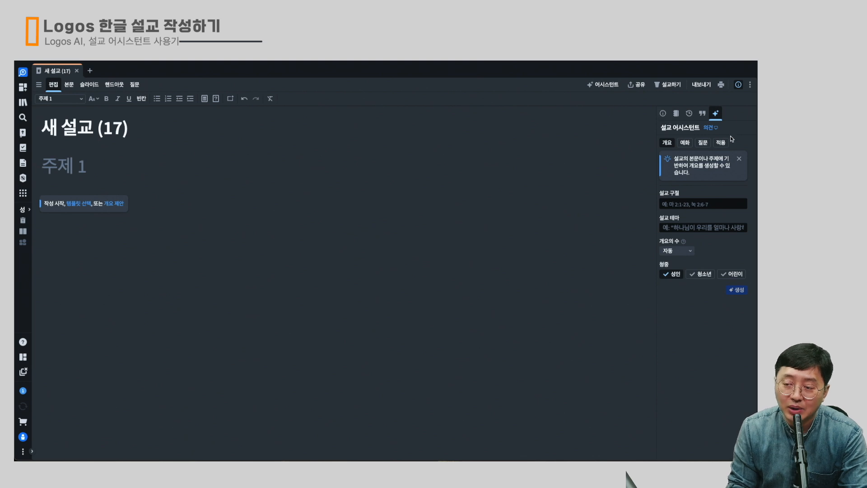
click(716, 114)
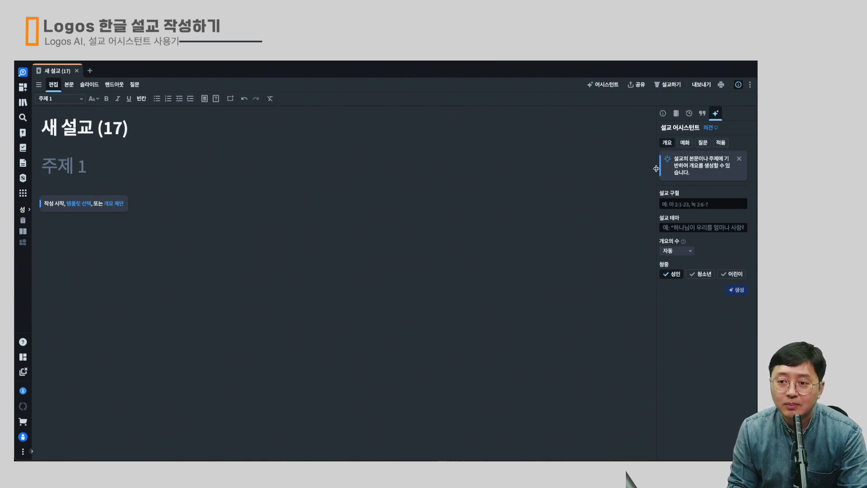
drag(656, 169, 517, 170)
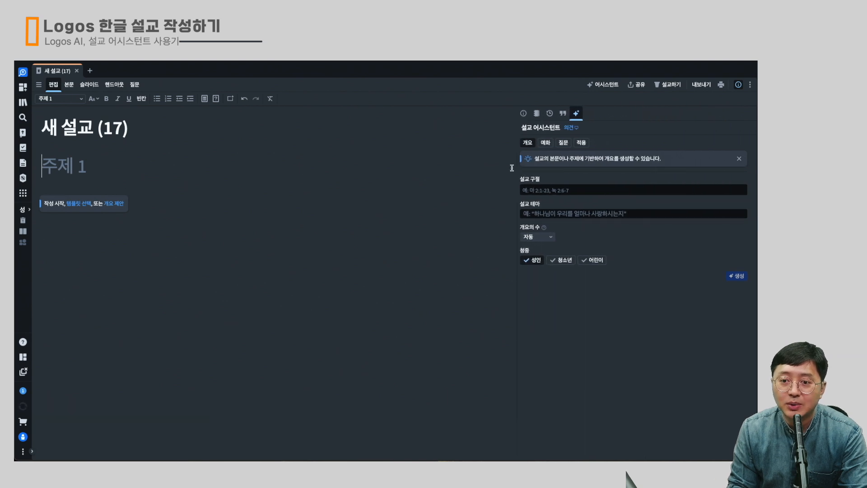
Set the sermon passage (설교 구절) for the outline to 아가 5:2-8.
click(556, 190)
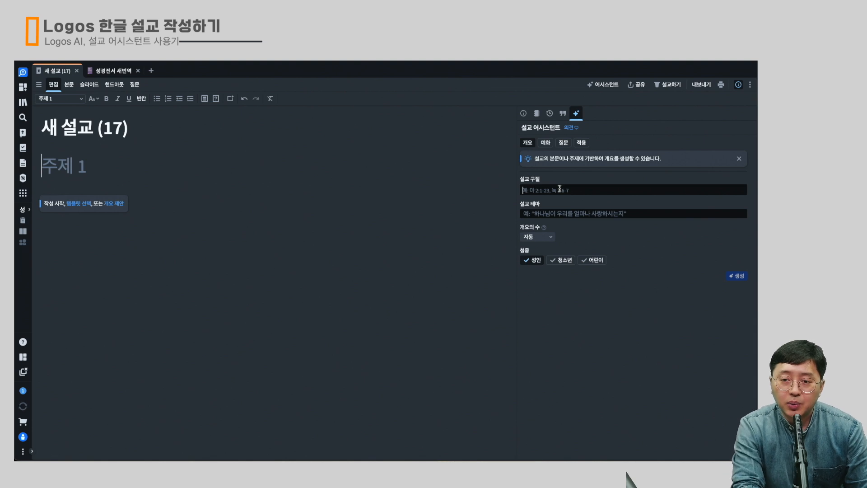
text(아ㅂ)
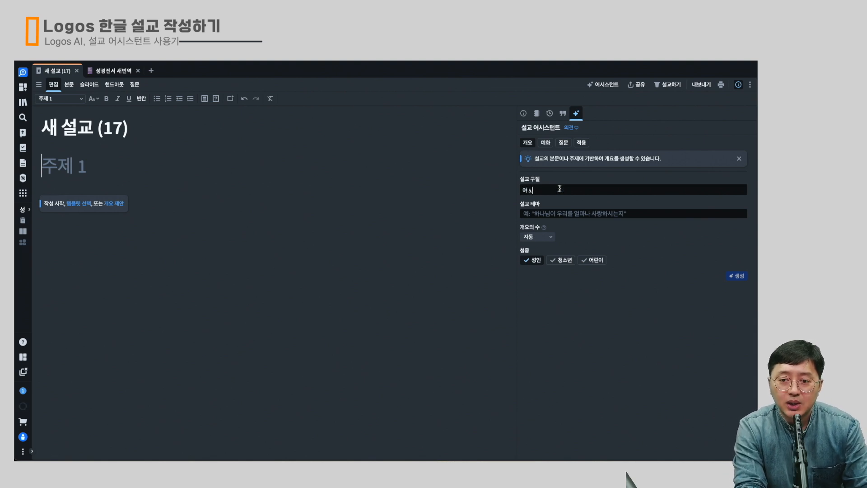
text(.2-8)
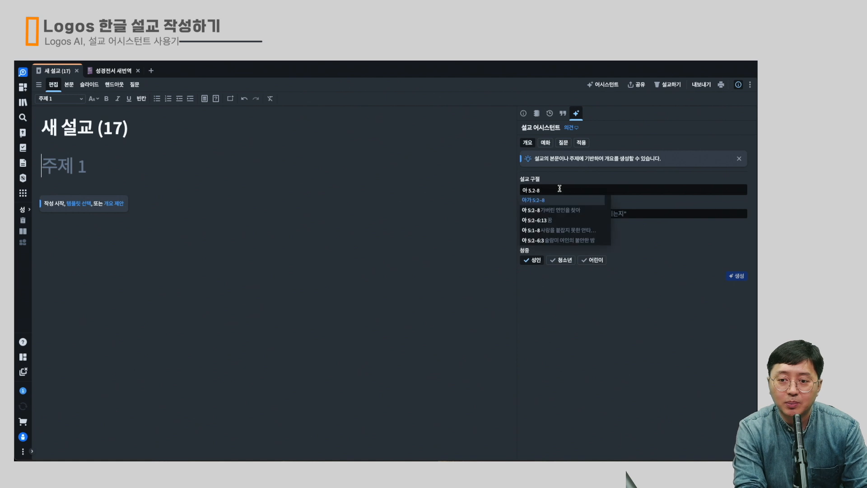
click(555, 199)
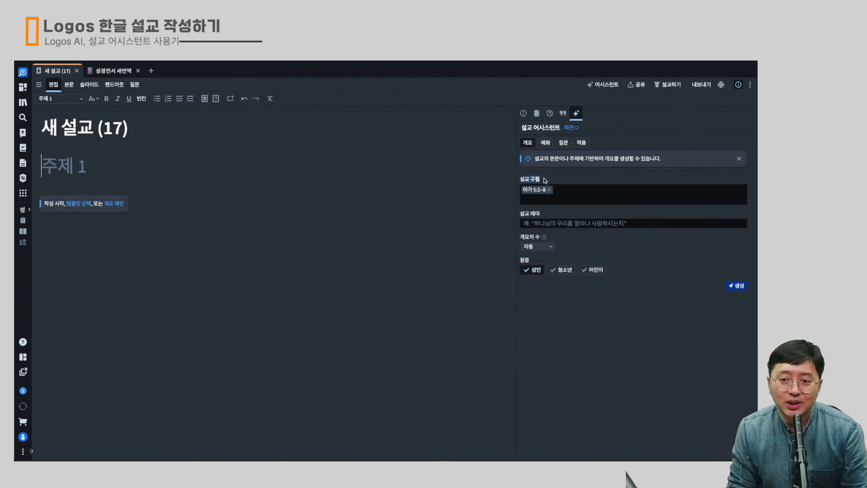
Enter the sermon theme "정체성과 관련한 이야기를 나누려고함. 하나님께서 사랑하시는 신부로써의 교회. 그리고 그 정체성을 잊지 않는 것이 중요하다는 사실을 강조하려고함".
click(543, 223)
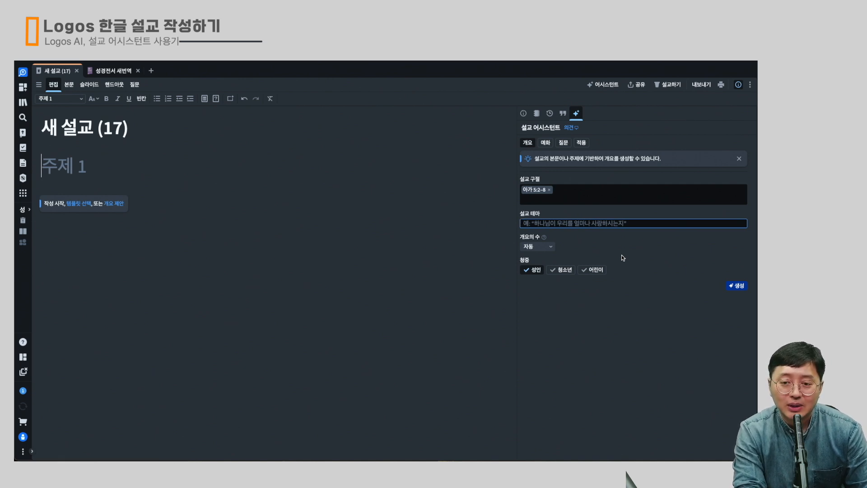
text(정)
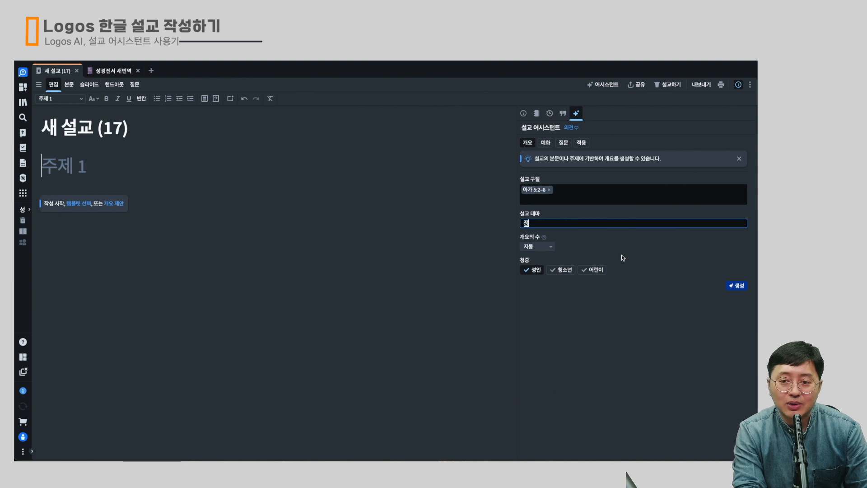
text(체)
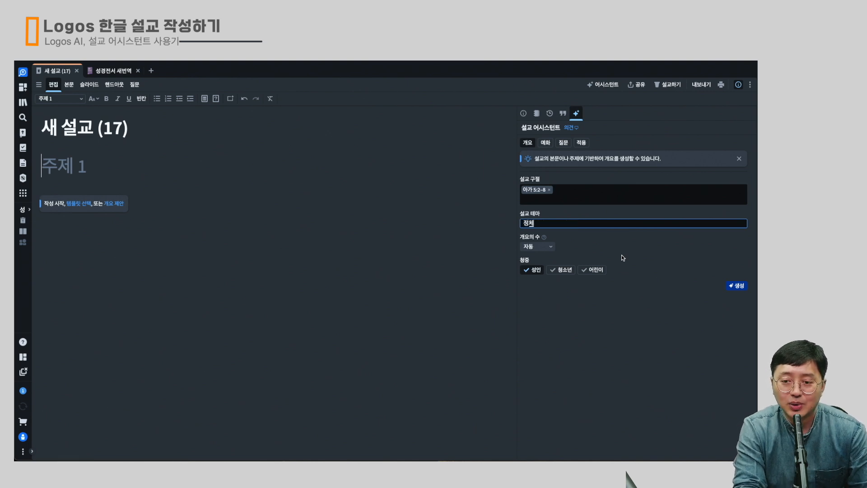
text(성과 관련한)
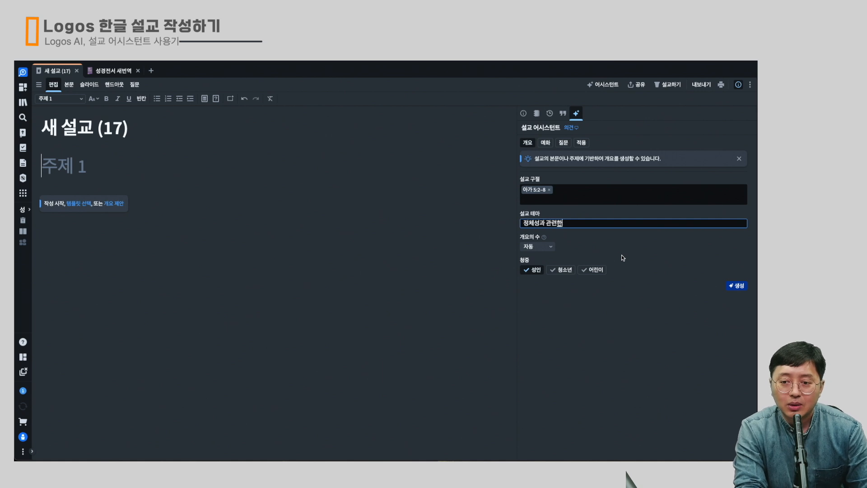
text( 이야기를 나구려고함. 하나님께서 사랑)
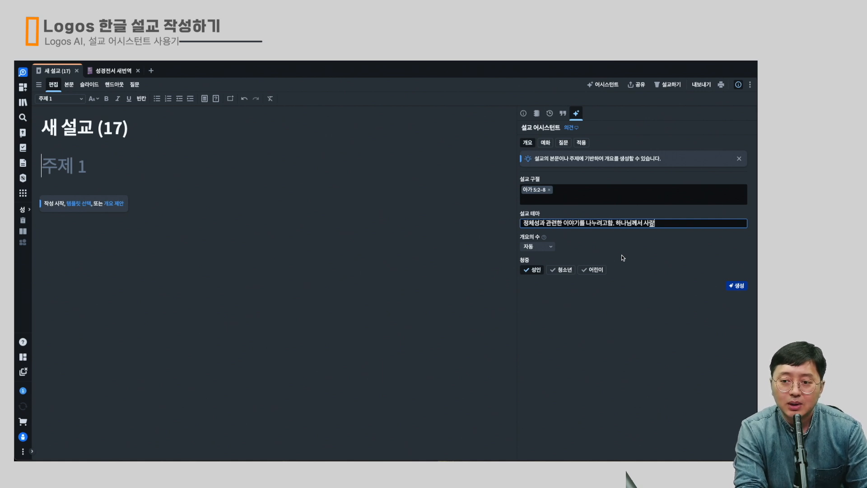
text(하시는 ㅅ신부로써의 교회. 그리고 그 정체성을 잊지 않는 것의)
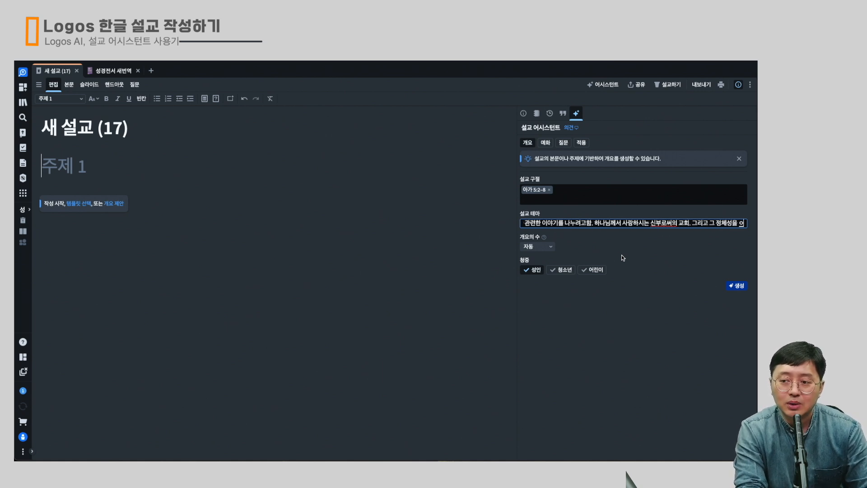
text( 중요하다는 사실을 강조하렴)
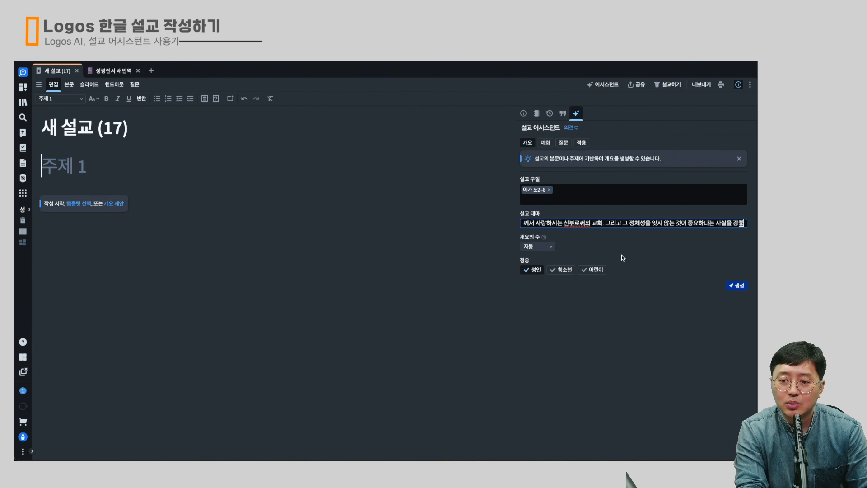
text(고함)
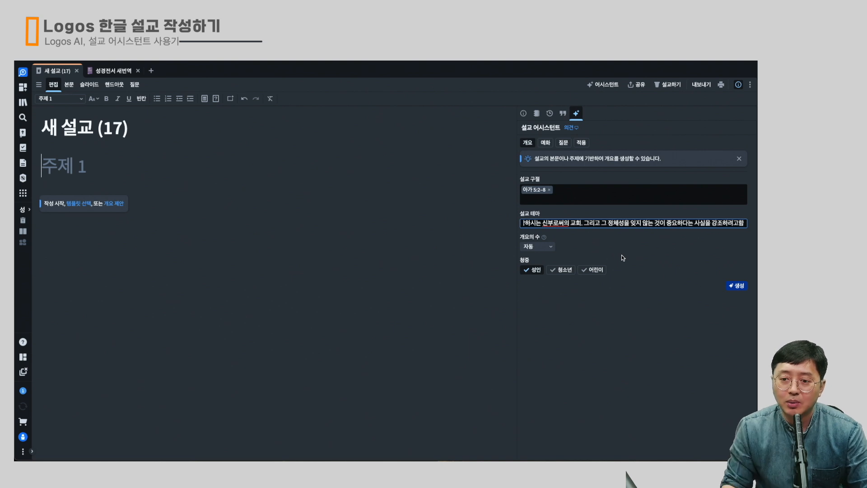
click(639, 252)
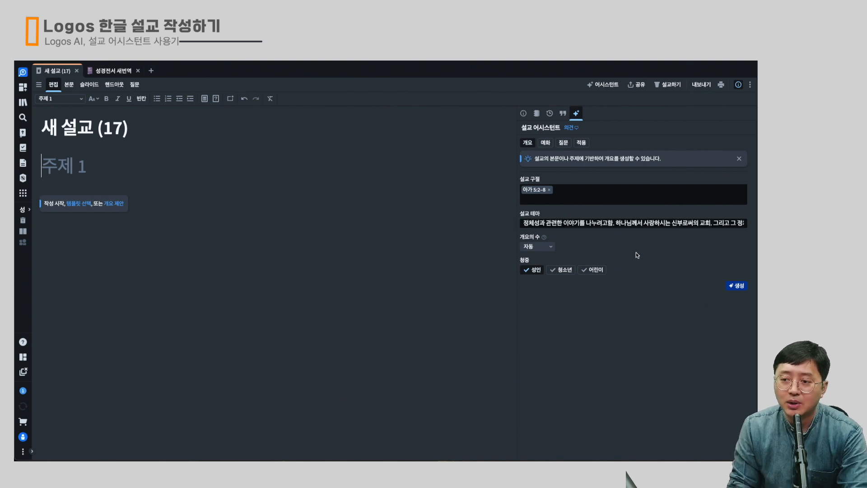
Set the number of outline points (개요의 수) to 5 and generate the outline for adults.
click(551, 248)
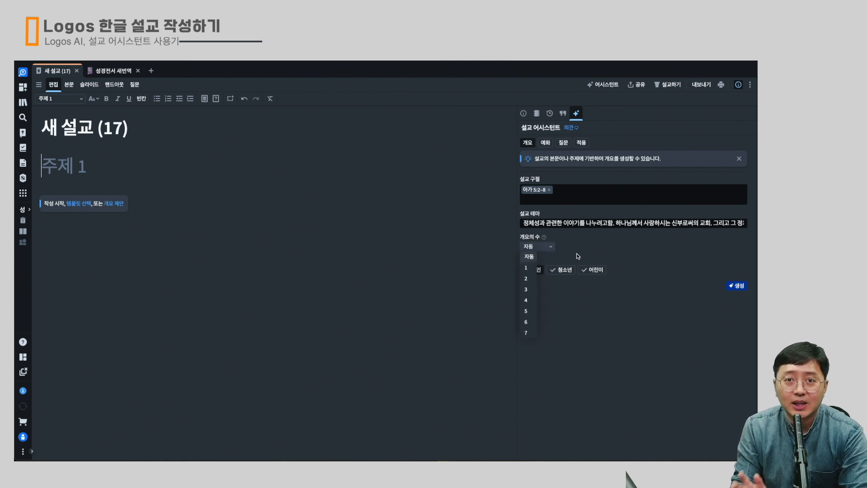
click(526, 311)
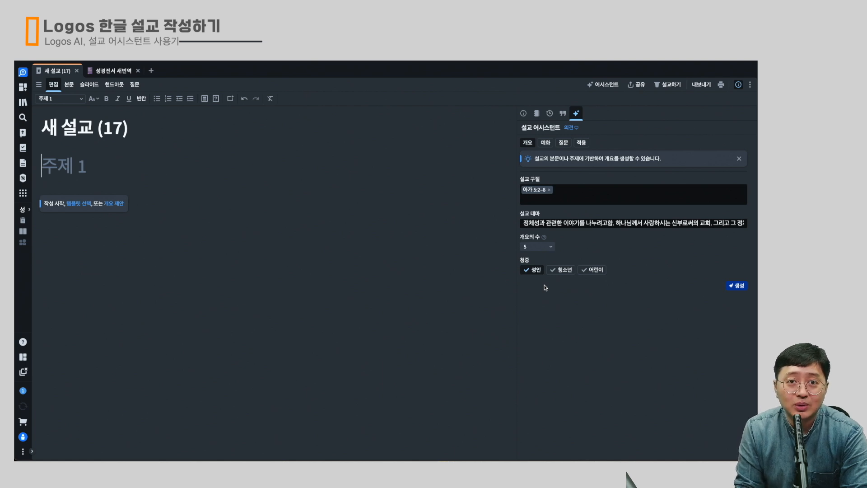
click(737, 286)
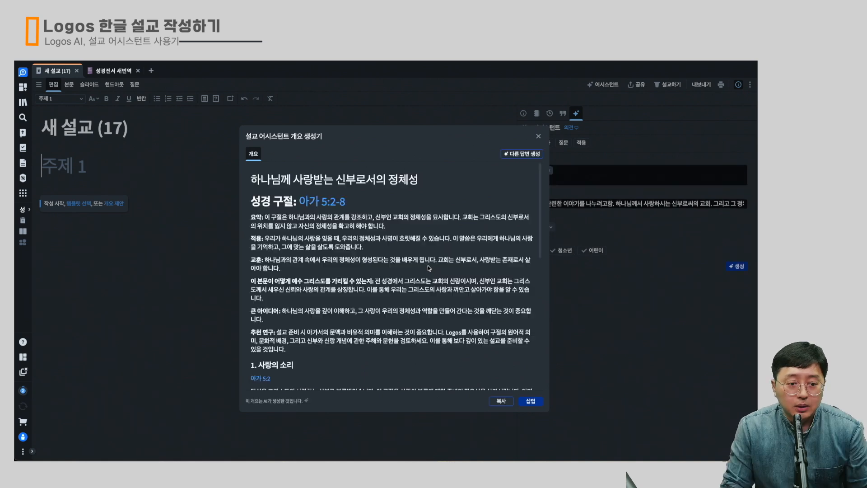
Read through the numbered main points and their passages in the generated sermon outline.
scroll(430, 268, down, 5)
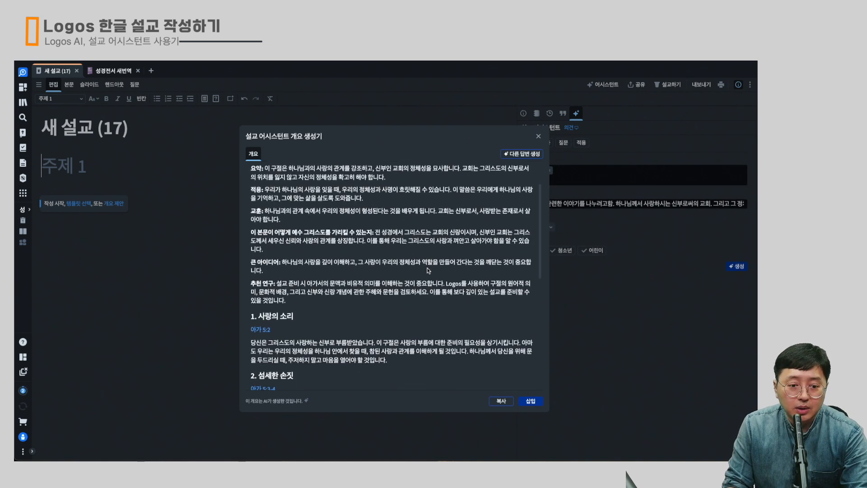
scroll(428, 269, down, 3)
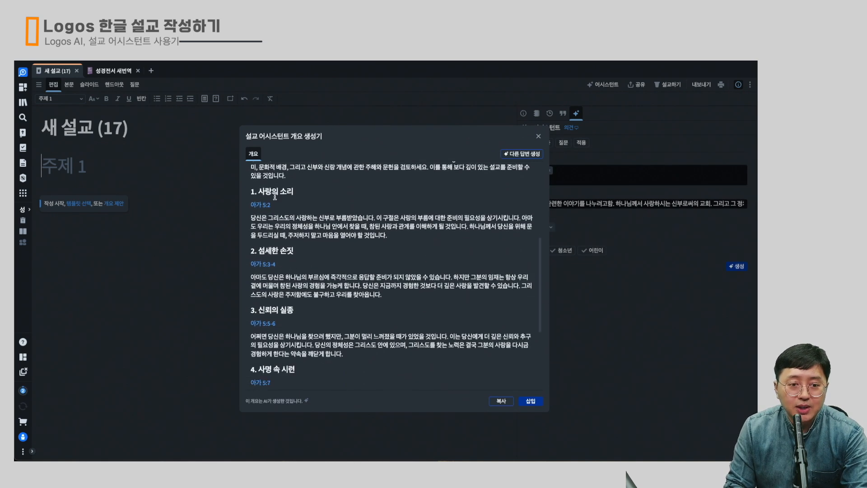
drag(259, 192, 308, 195)
drag(259, 249, 308, 254)
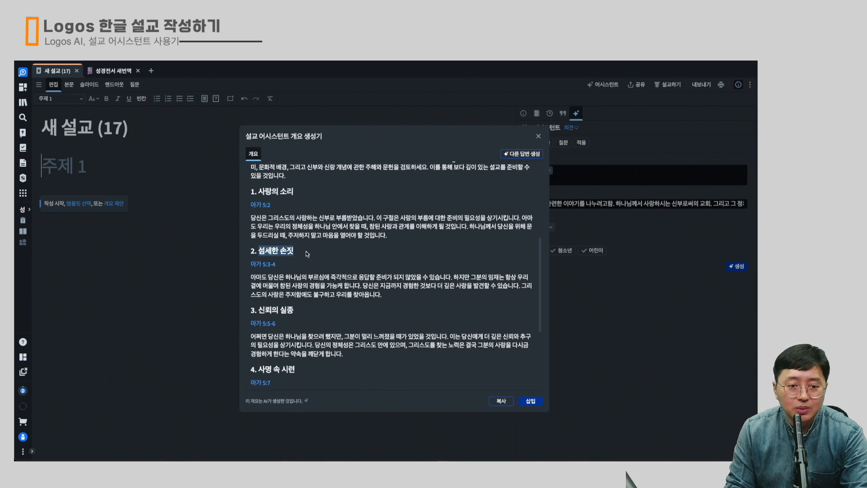
drag(258, 310, 296, 311)
scroll(319, 314, down, 1)
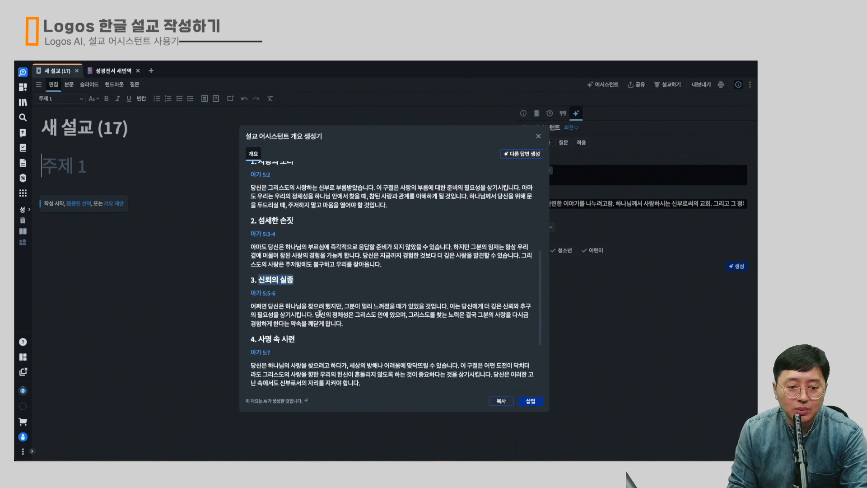
drag(260, 339, 295, 340)
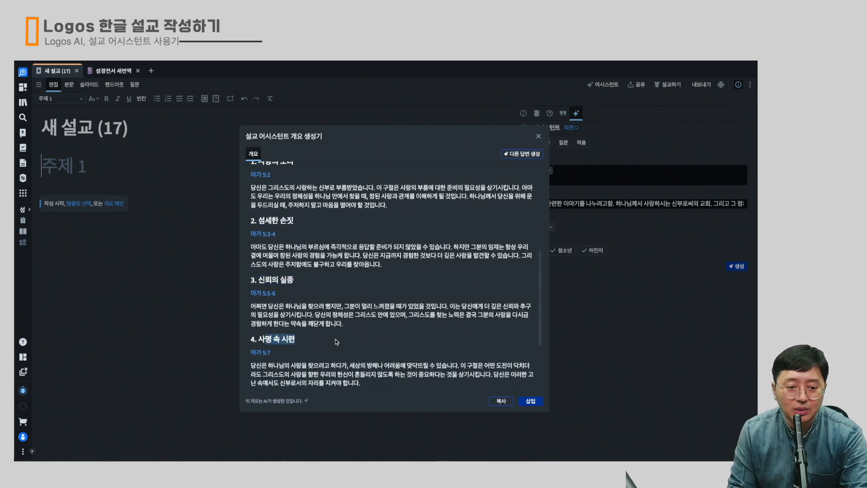
click(336, 342)
scroll(334, 340, down, 1)
scroll(334, 340, down, 3)
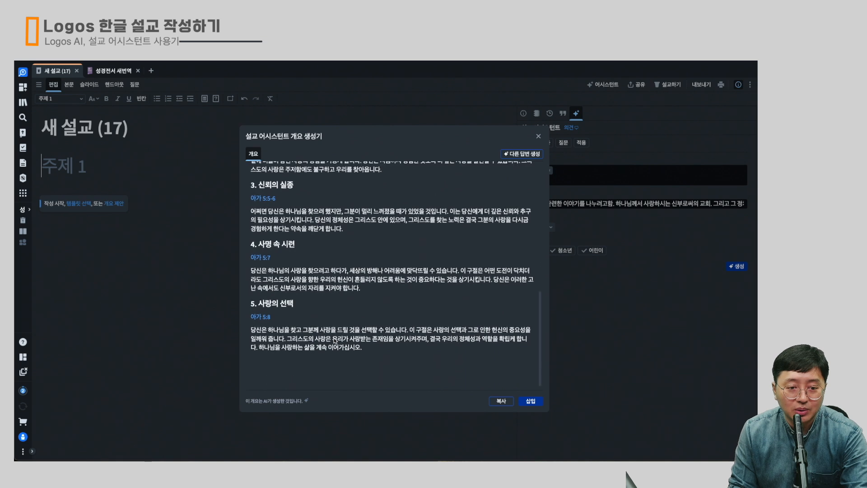
drag(261, 303, 316, 307)
click(320, 307)
Review the outline's introductory notes, including the application, the lesson and how the passage points to Christ.
scroll(332, 313, up, 4)
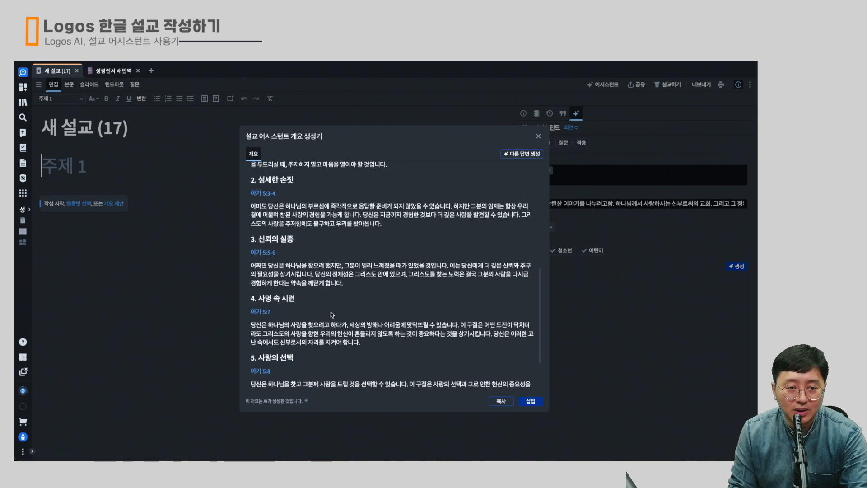
scroll(332, 313, up, 4)
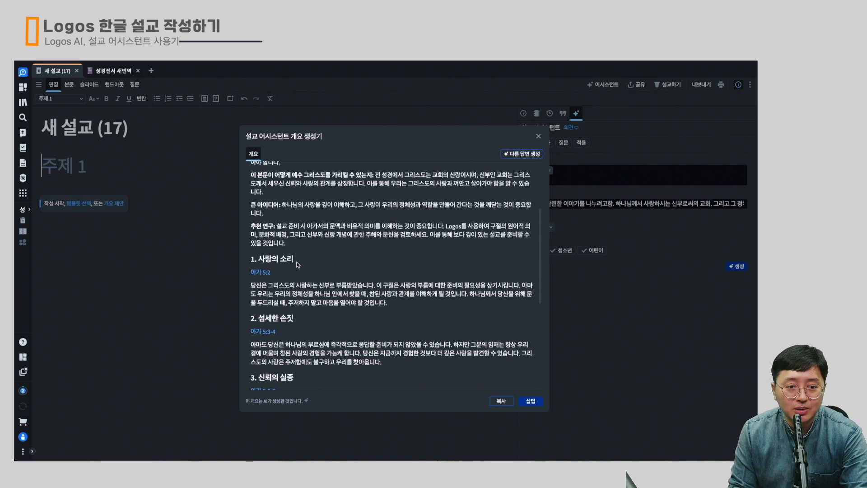
scroll(318, 292, up, 4)
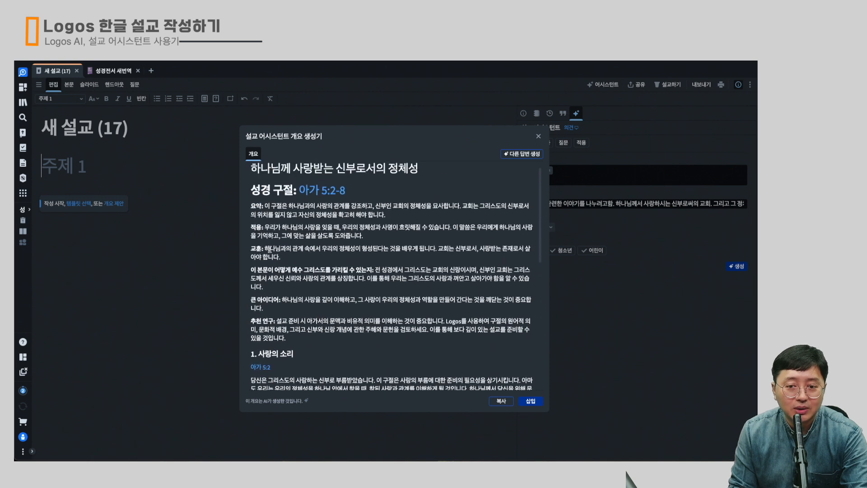
drag(264, 247, 424, 246)
click(336, 256)
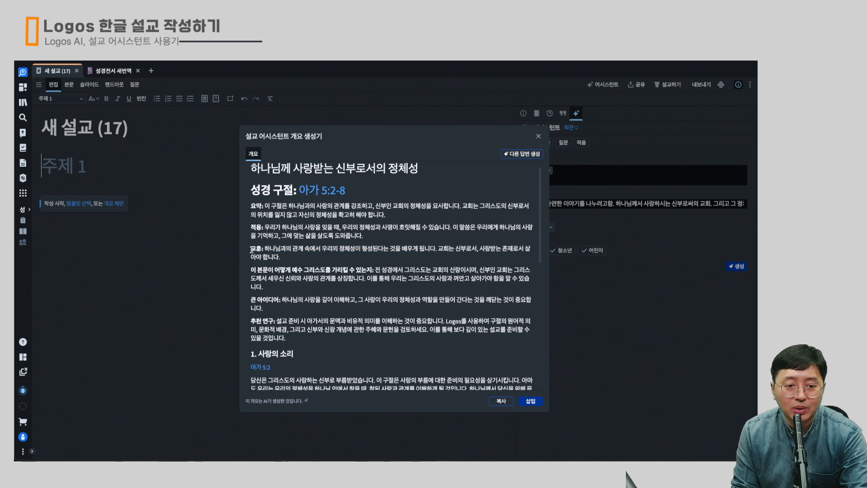
drag(251, 227, 262, 228)
click(295, 270)
drag(295, 270, 361, 269)
drag(251, 270, 366, 270)
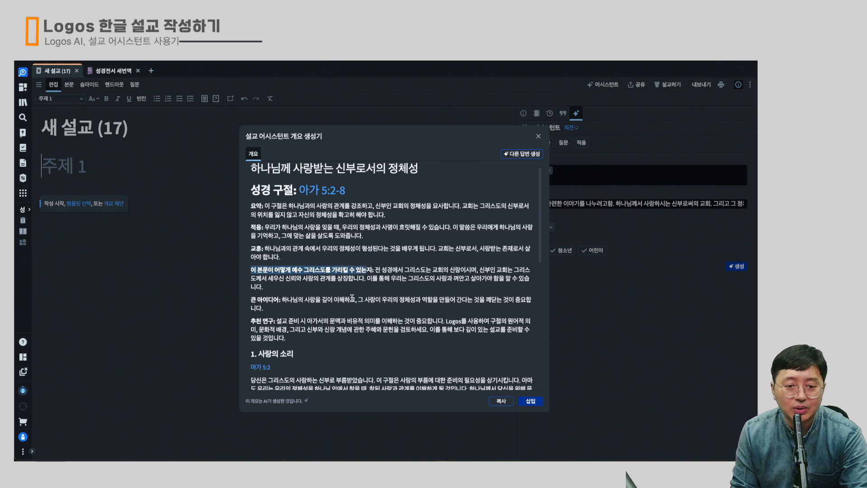
scroll(352, 297, down, 1)
scroll(352, 297, down, 6)
scroll(352, 297, up, 4)
scroll(353, 298, up, 3)
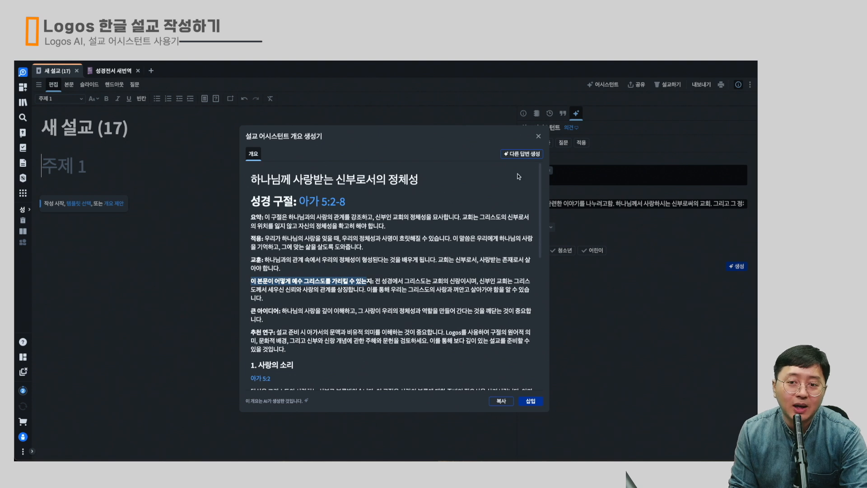
Generate an alternative version of the sermon outline.
click(522, 154)
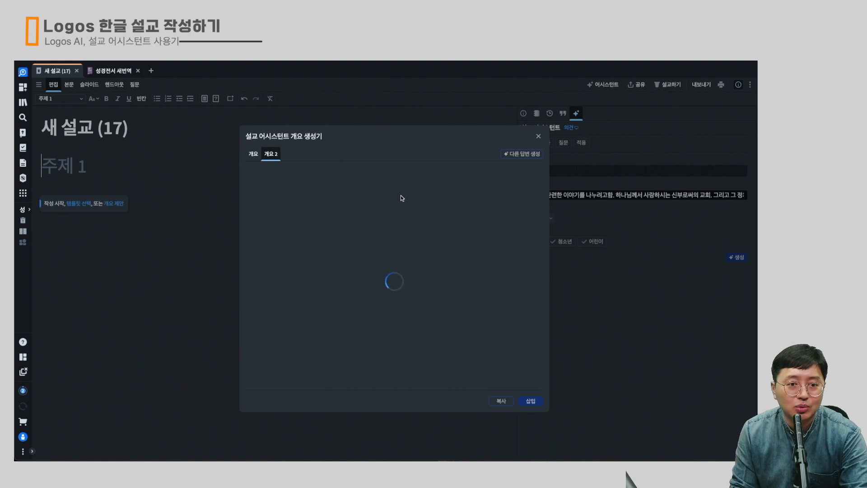
Review the alternative outline's five main points and its introductory notes on 아가 5:2-8.
scroll(400, 195, up, 1)
scroll(400, 195, down, 4)
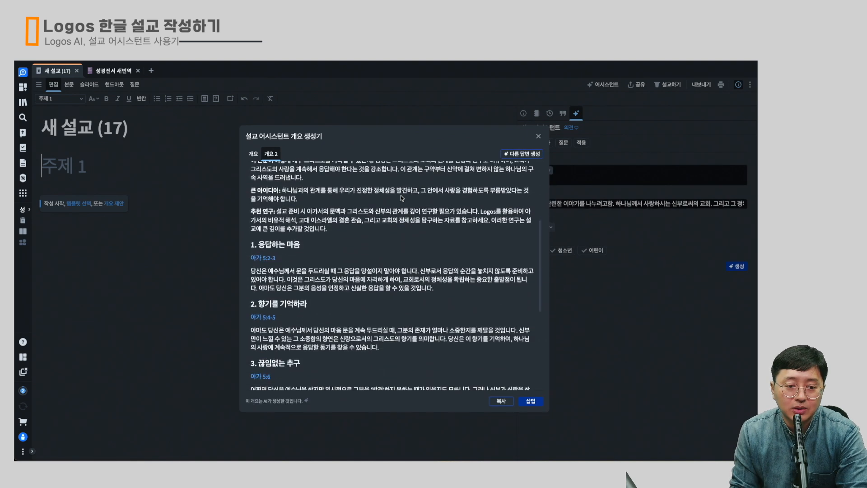
scroll(400, 195, down, 1)
scroll(358, 255, down, 2)
scroll(307, 313, down, 3)
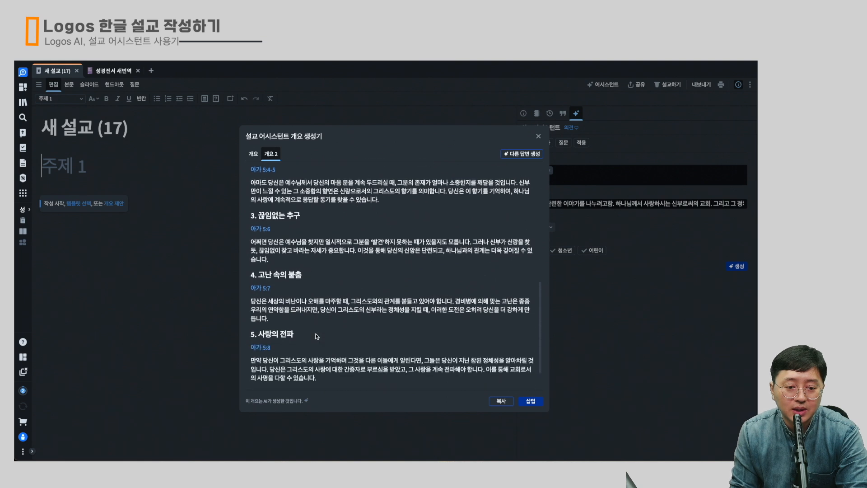
drag(317, 351, 356, 365)
click(356, 365)
scroll(333, 343, up, 10)
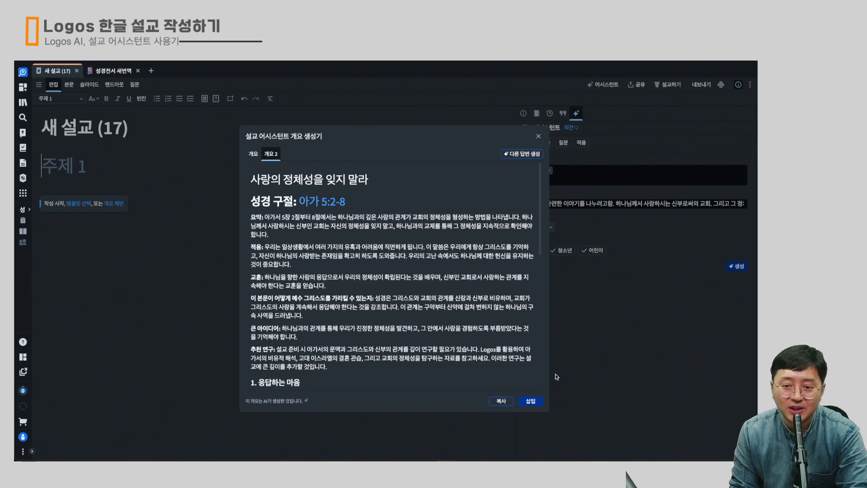
Replace the sermon theme with "예수님의 신부로써의 정체성. 잠에서 깨어나야 함. 각성된 신앙" and generate a new outline.
click(538, 137)
click(524, 224)
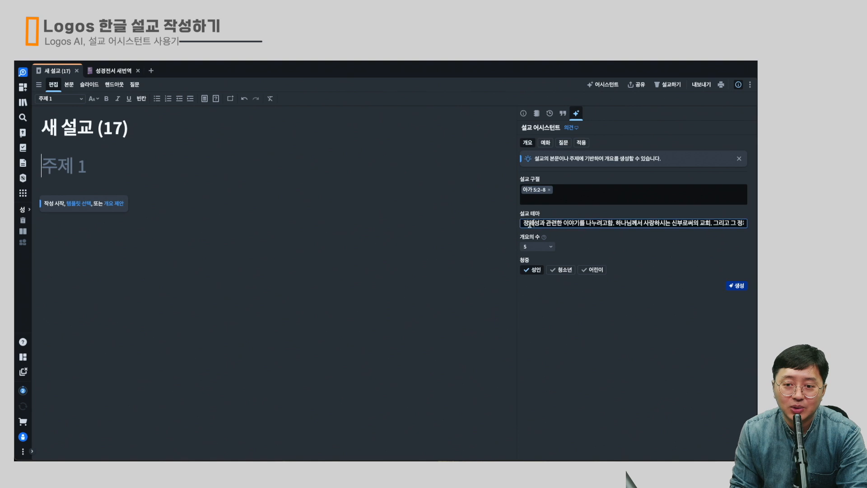
drag(524, 223, 753, 223)
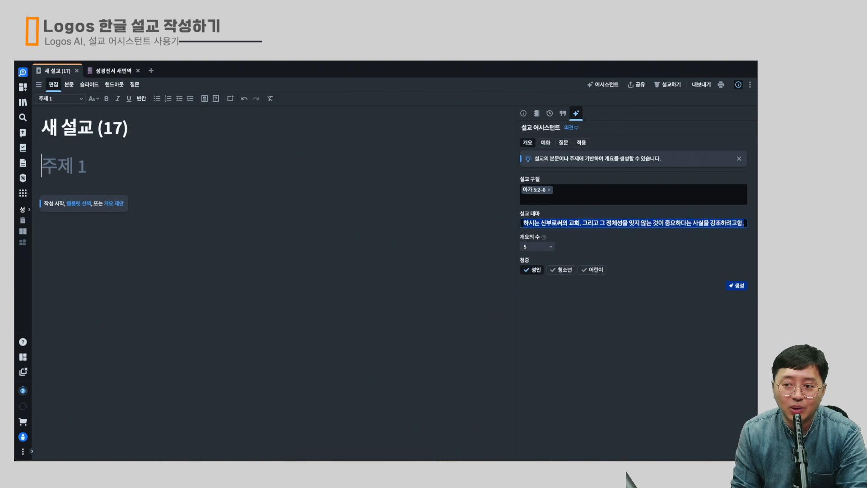
key(BackSpace)
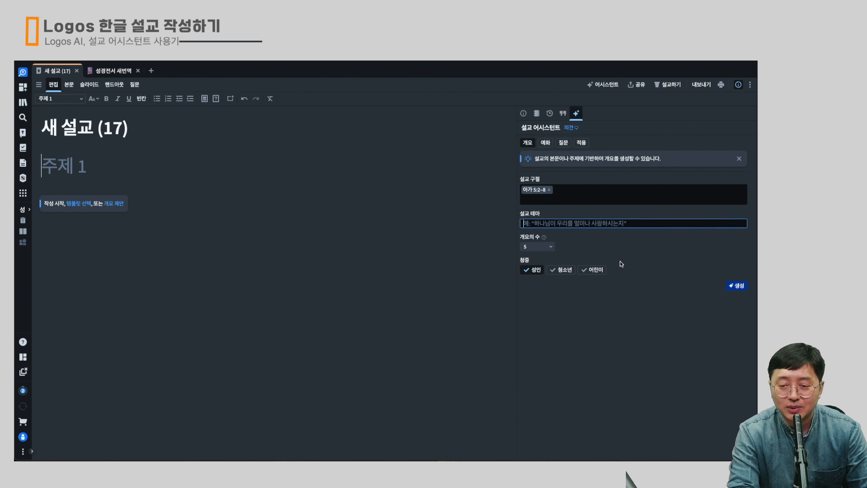
text(신부로썸)
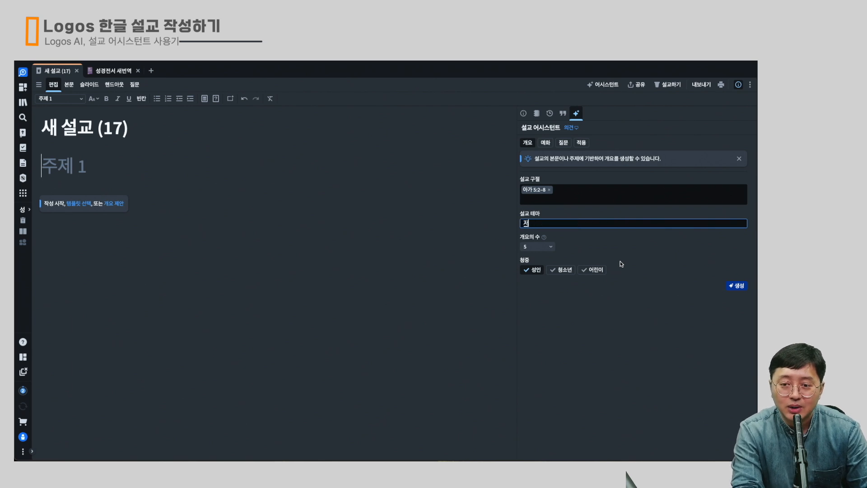
text(의)
key(Home)
text(예수님의)
key(End)
text(정체성.)
text(에서 깨어나야 함. 각성된 신앙)
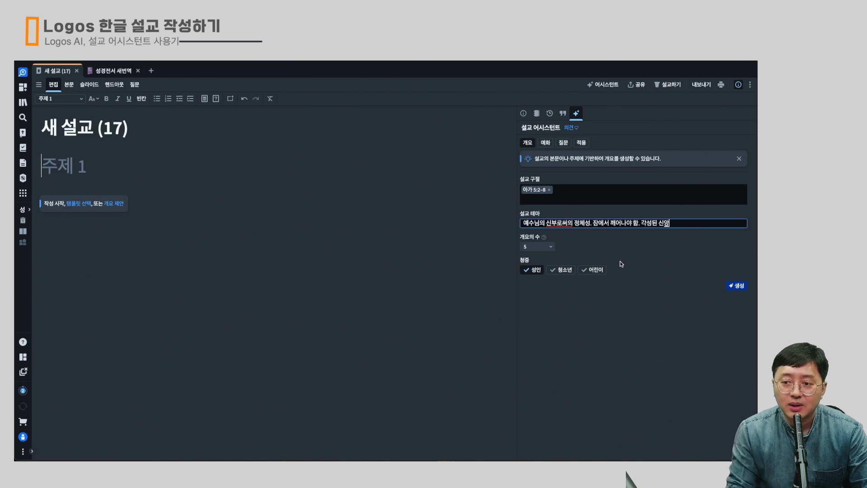
click(640, 240)
click(737, 286)
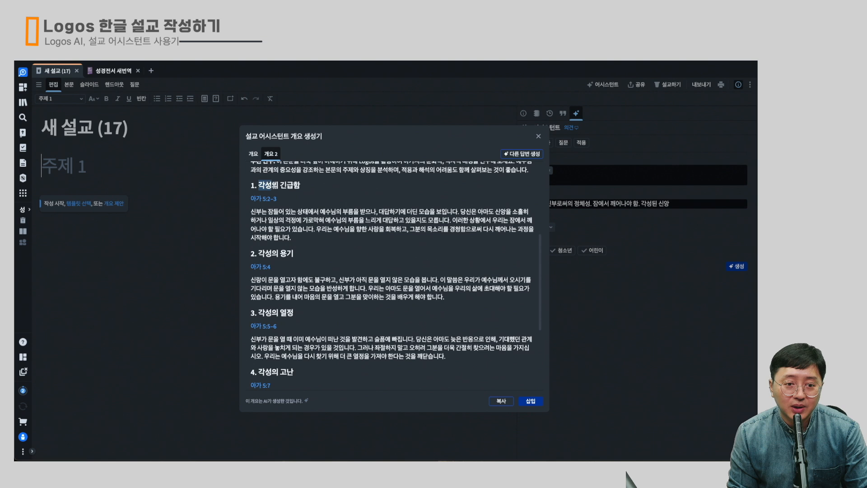
Read through the headings of the five numbered main points in the newly generated outline.
drag(259, 251, 314, 260)
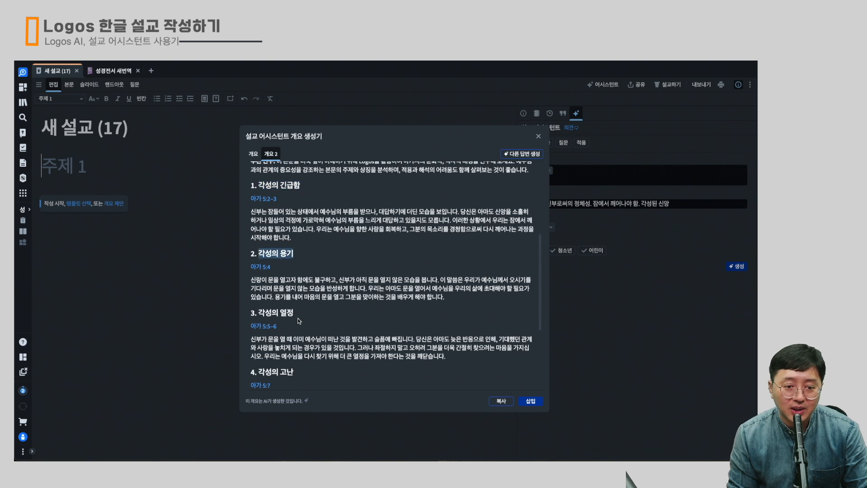
drag(259, 312, 311, 315)
scroll(315, 317, down, 1)
drag(259, 341, 307, 340)
scroll(306, 340, down, 2)
scroll(306, 340, down, 1)
drag(260, 305, 300, 307)
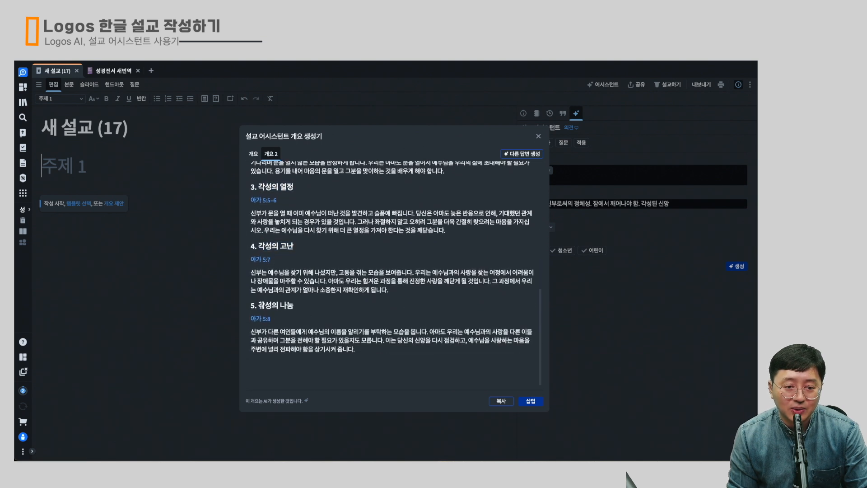
click(300, 308)
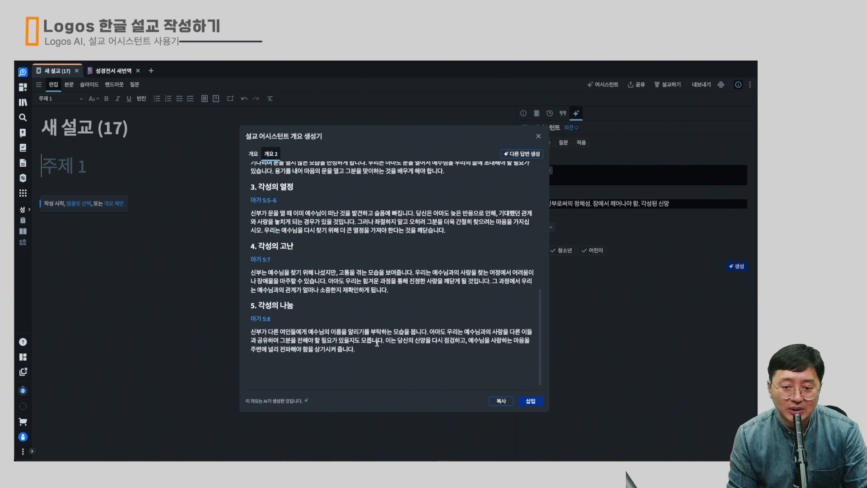
Check the new outline's title and notes, insert the outline into the sermon document and close the outline generator.
scroll(378, 346, up, 10)
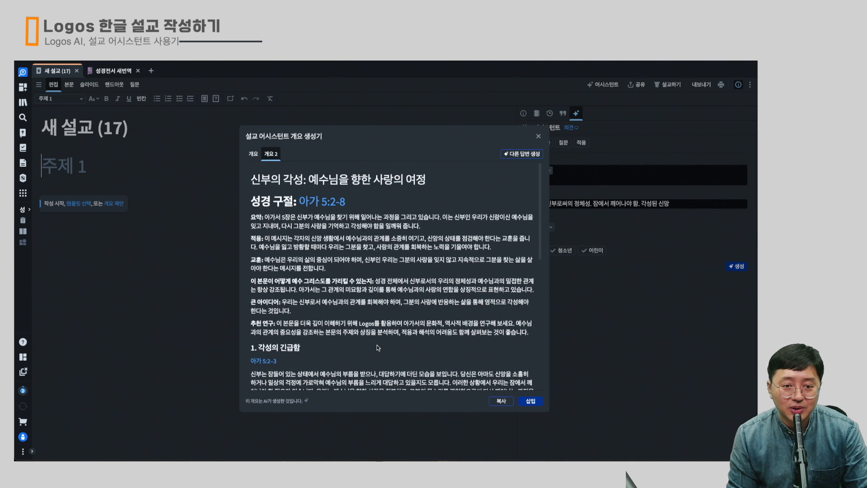
mouse_move(291, 177)
mouse_down()
mouse_move(280, 178)
mouse_move(300, 179)
mouse_up()
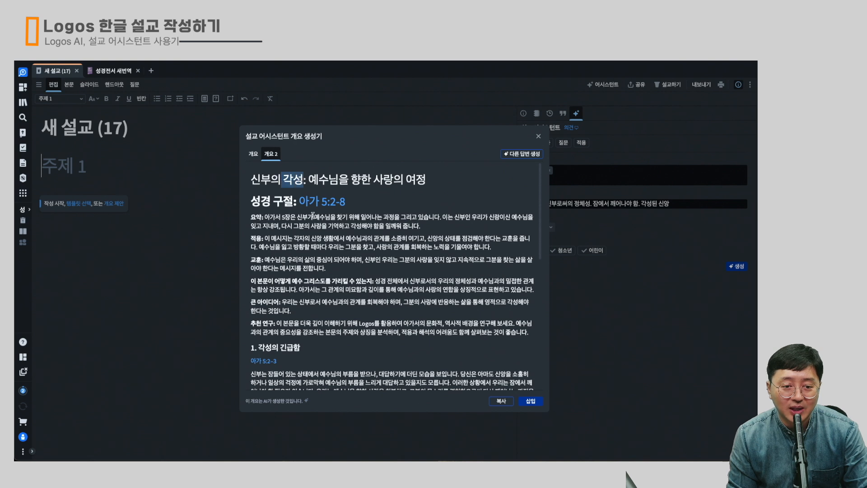
click(388, 271)
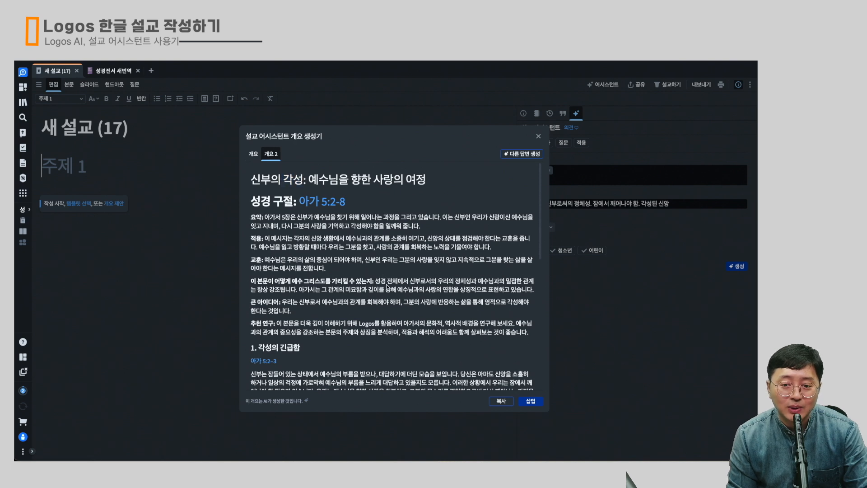
scroll(343, 292, down, 3)
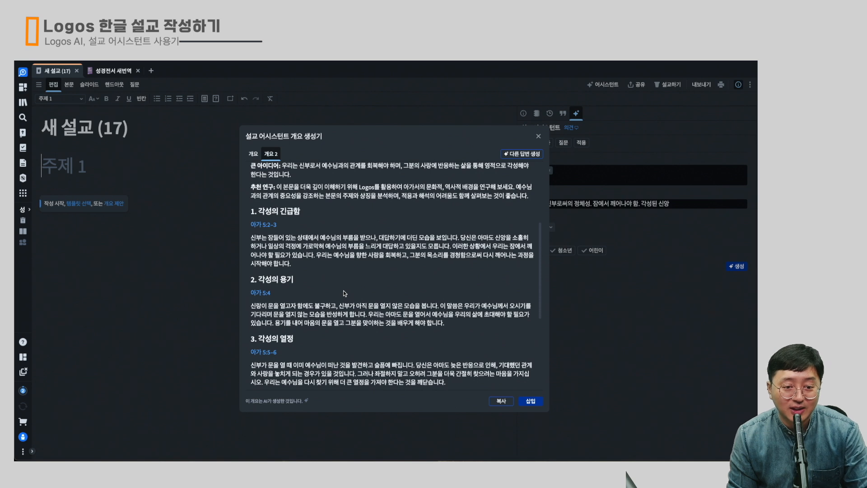
click(529, 401)
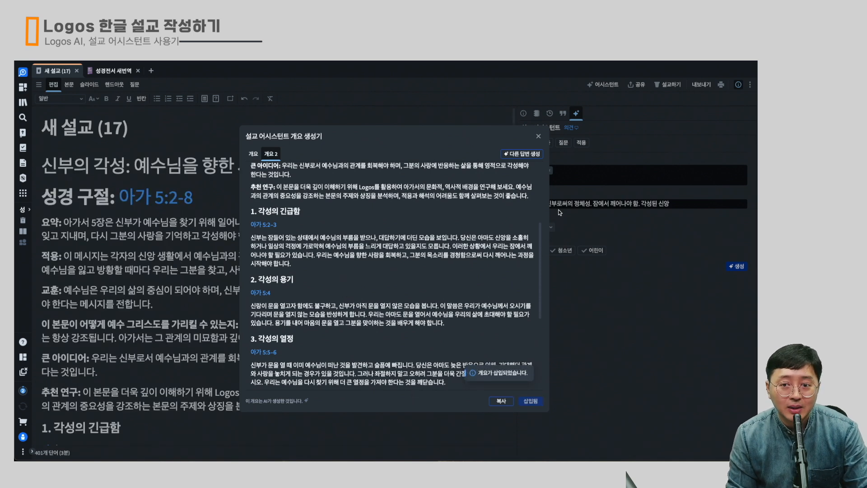
click(538, 136)
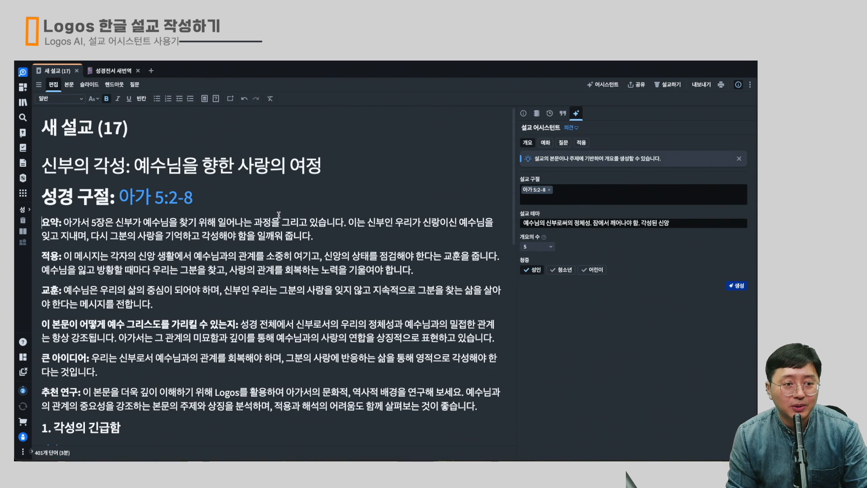
Replace the sermon document's title with the outline's heading "신부의 각성: 예수님을 향한 사랑의 여정".
drag(321, 165, 129, 130)
text(신부의 각성: 예수님을 향한 사랑의 여정)
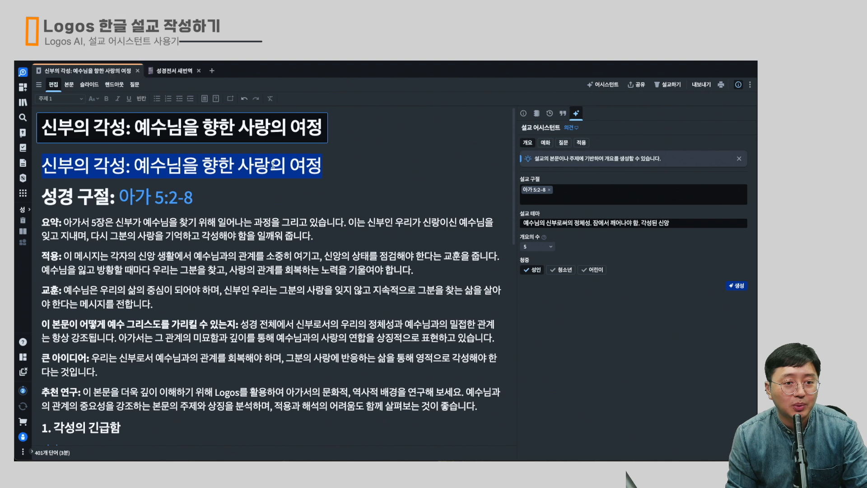
click(272, 189)
Delete the duplicate title heading and its empty line above the 성경 구절 heading.
drag(57, 166, 340, 172)
key(BackSpace)
key(BackSpace)
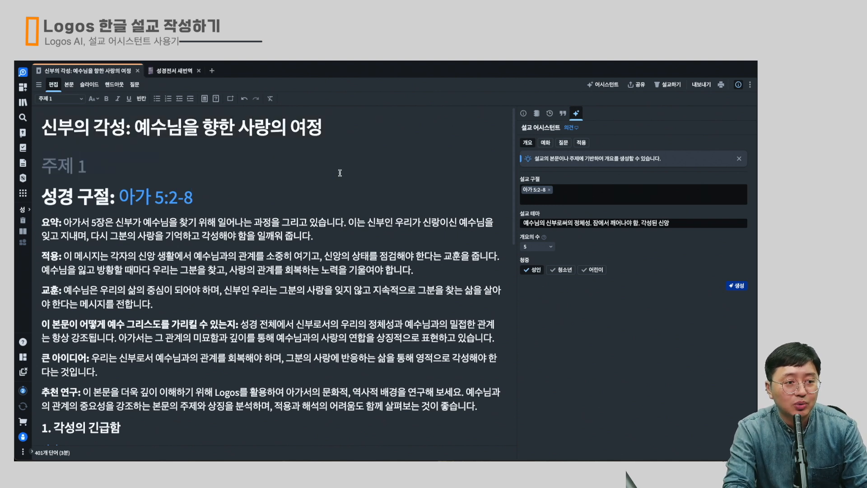
key(Delete)
key(End)
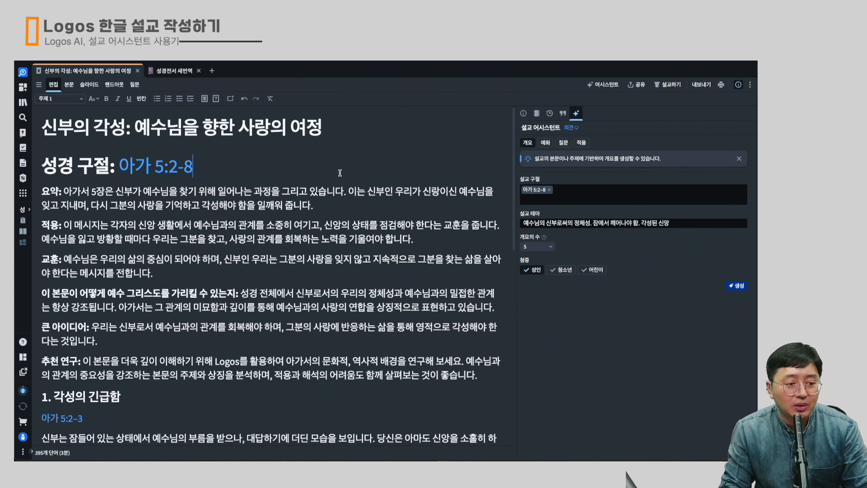
Copy the reference 아가 5:2-8 from the 성경 구절 heading onto a new line between the 추천 연구 paragraph and the first point.
scroll(264, 225, down, 3)
click(486, 245)
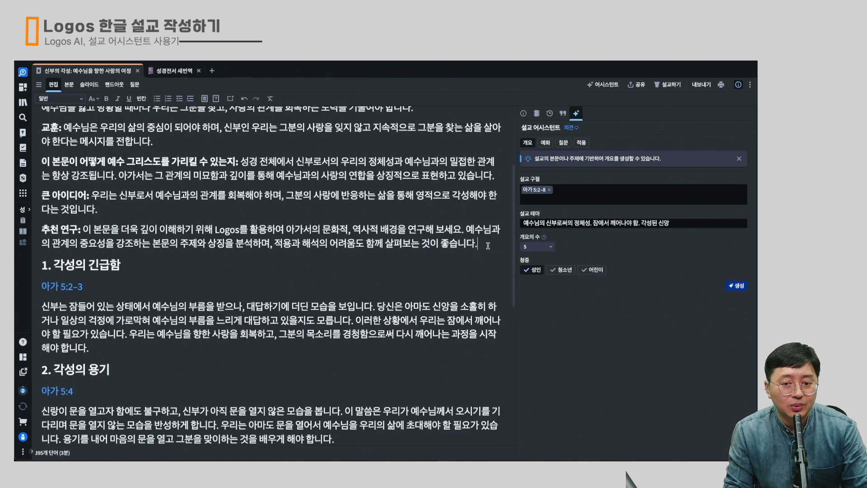
key(Return)
key(Return)
scroll(207, 163, up, 3)
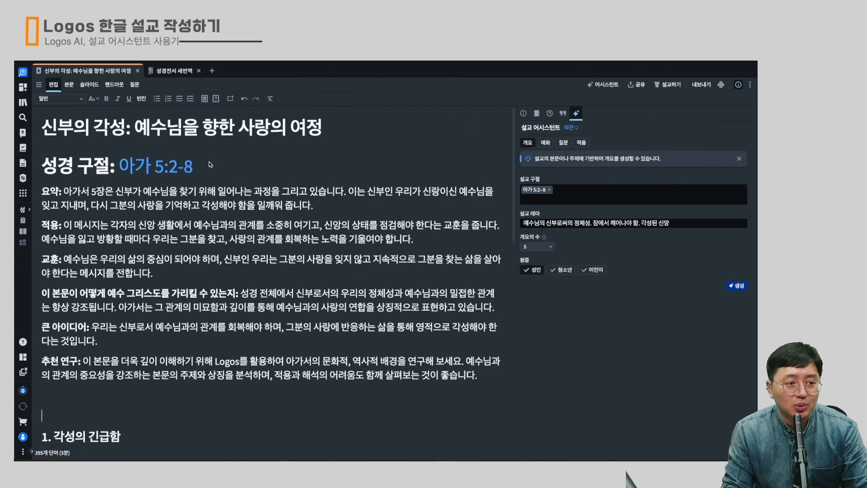
drag(195, 167, 119, 166)
key(super+c)
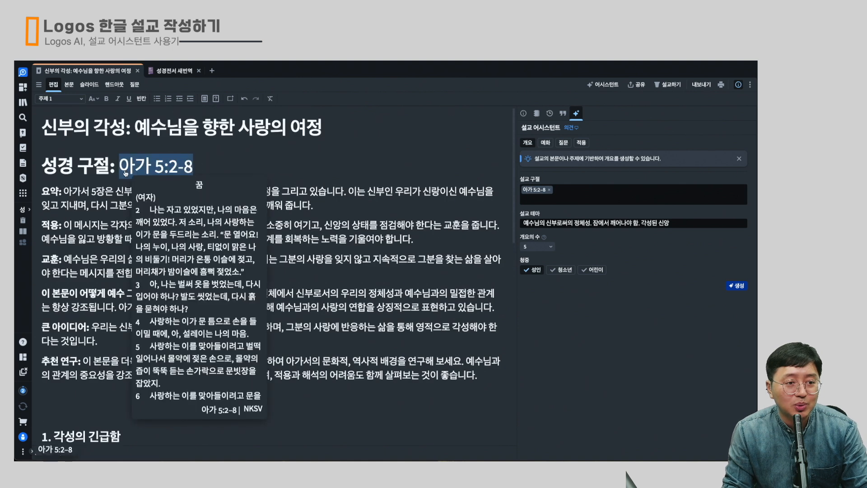
click(87, 416)
key(super+v)
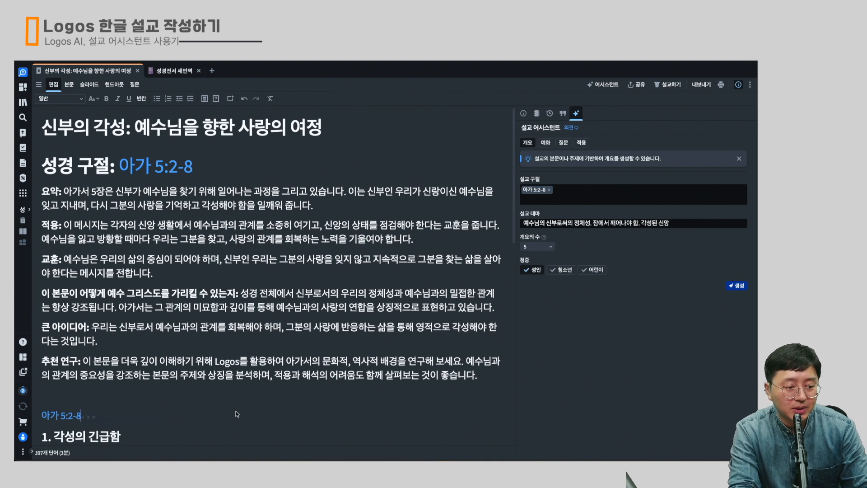
Expand the pasted 아가 5:2-8 reference into the full verse text.
key(super+Return)
scroll(153, 325, up, 3)
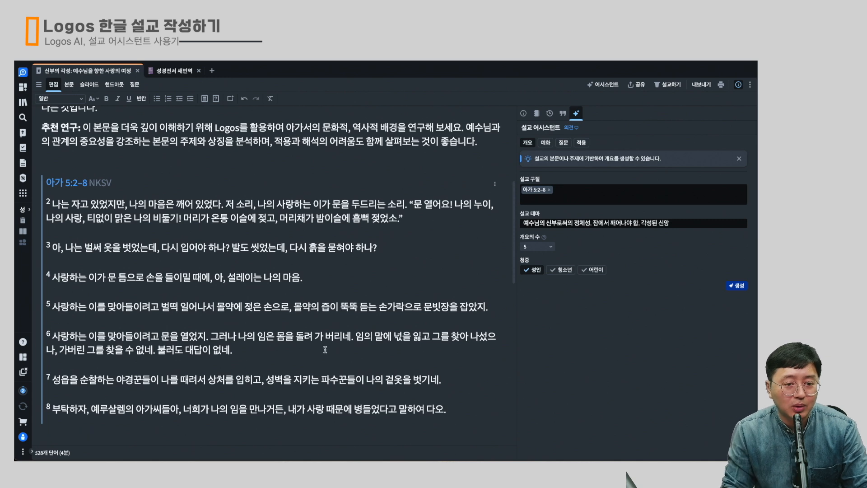
scroll(325, 350, down, 1)
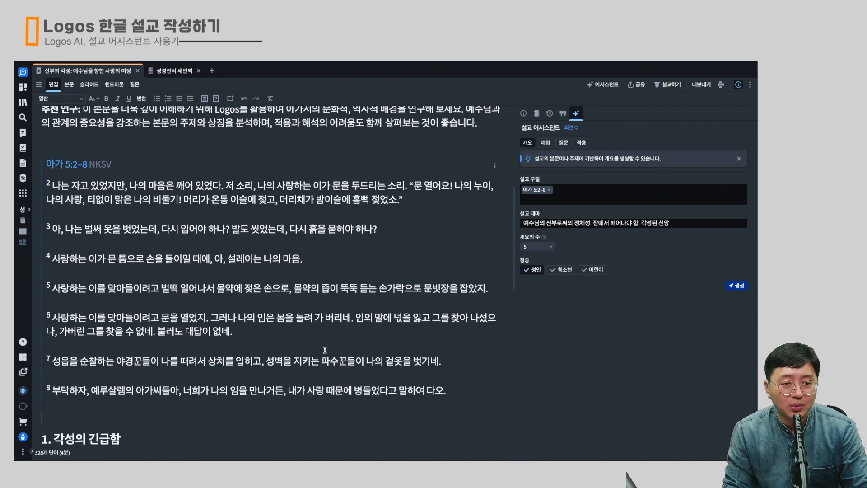
Try the inserted 아가 5:2-8 passage in the NKRV and ESV translations and return it to NKSV.
click(99, 165)
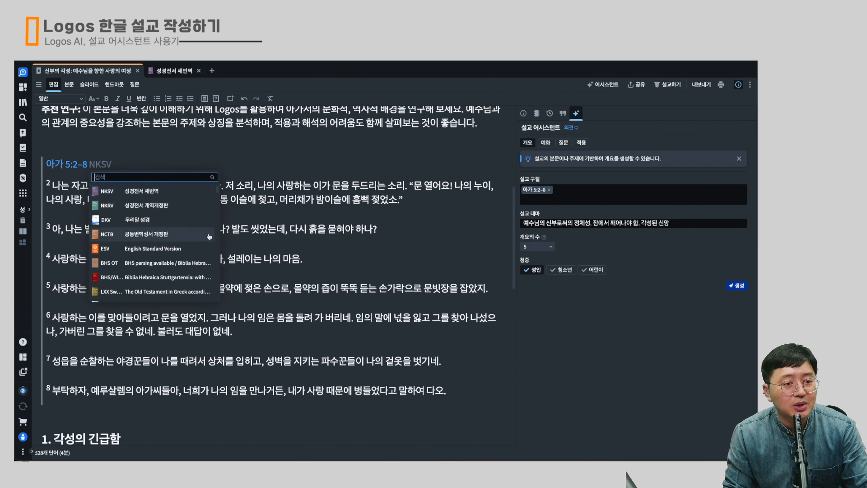
click(195, 205)
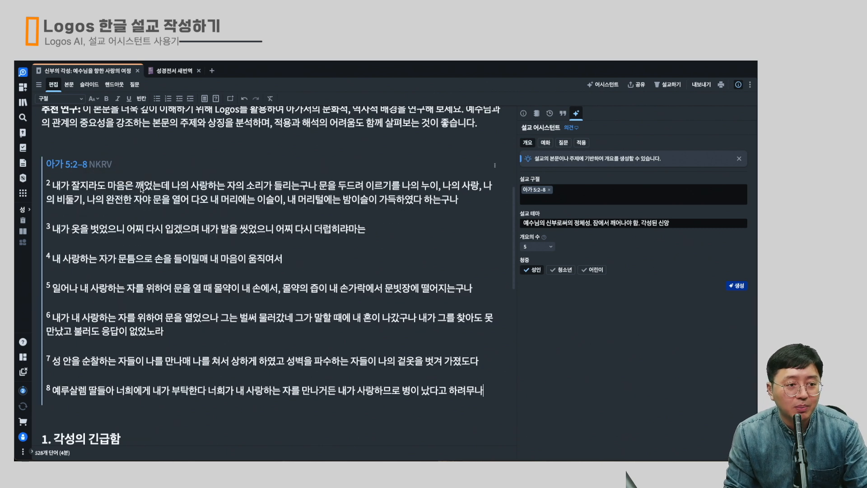
click(108, 168)
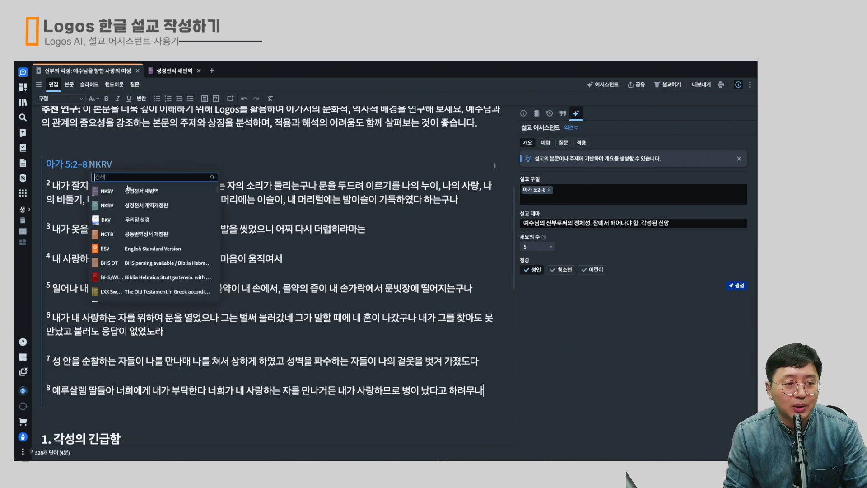
click(168, 249)
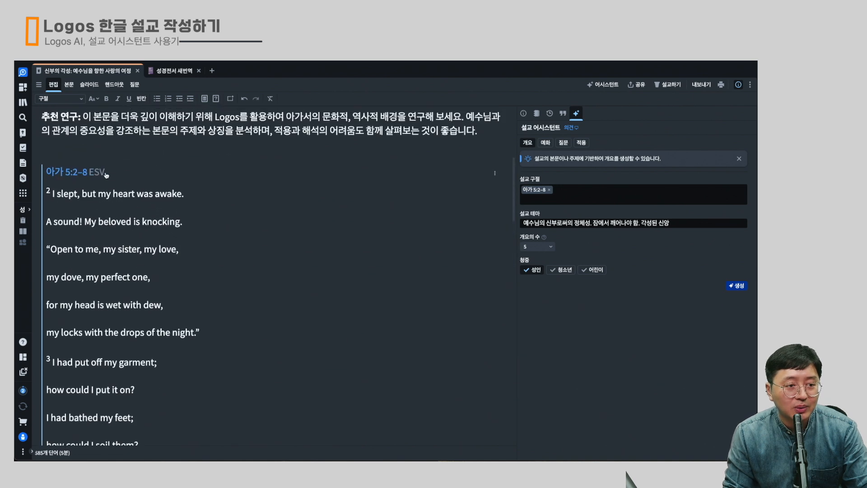
click(98, 172)
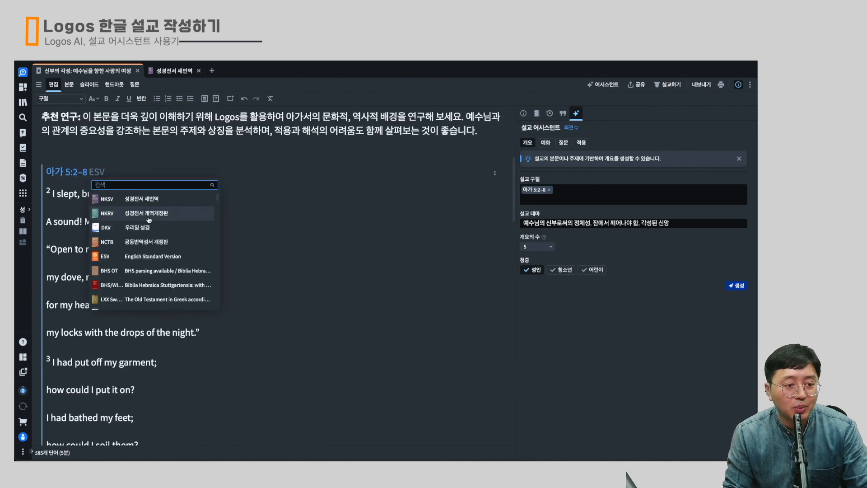
click(152, 202)
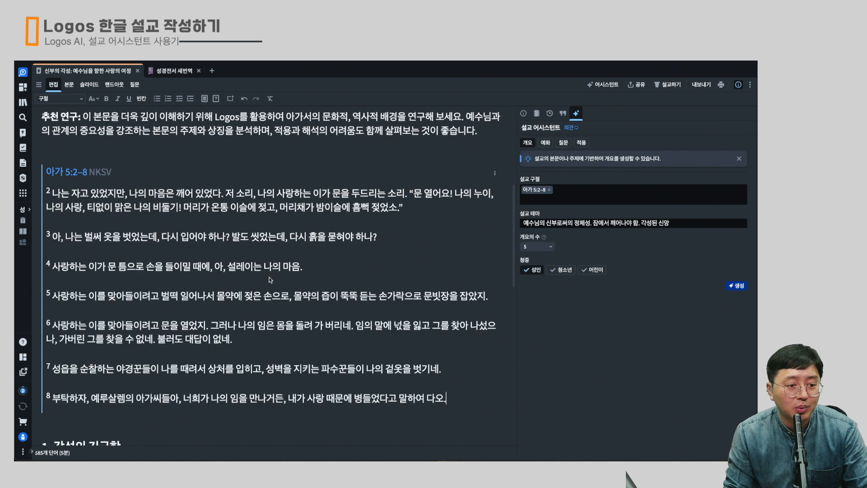
Insert the full verse text inline at the 아가 5:2-3 reference under the heading 1. 각성의 긴급함.
scroll(171, 271, down, 4)
click(172, 302)
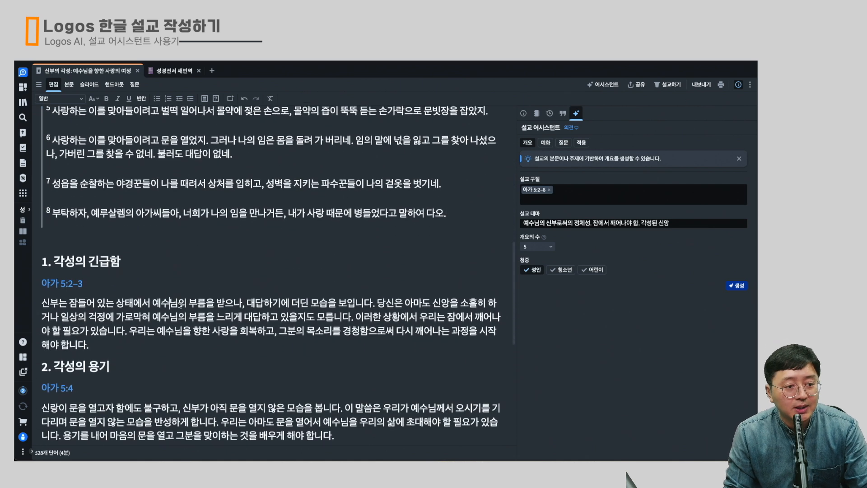
click(107, 316)
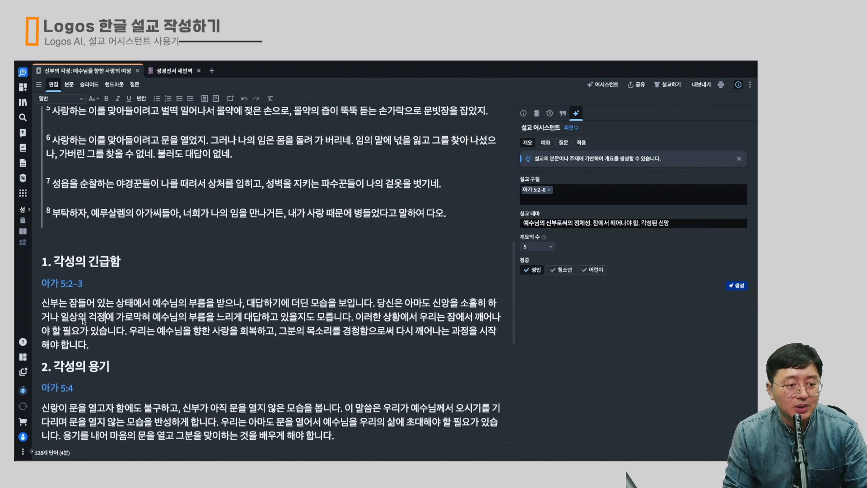
click(84, 283)
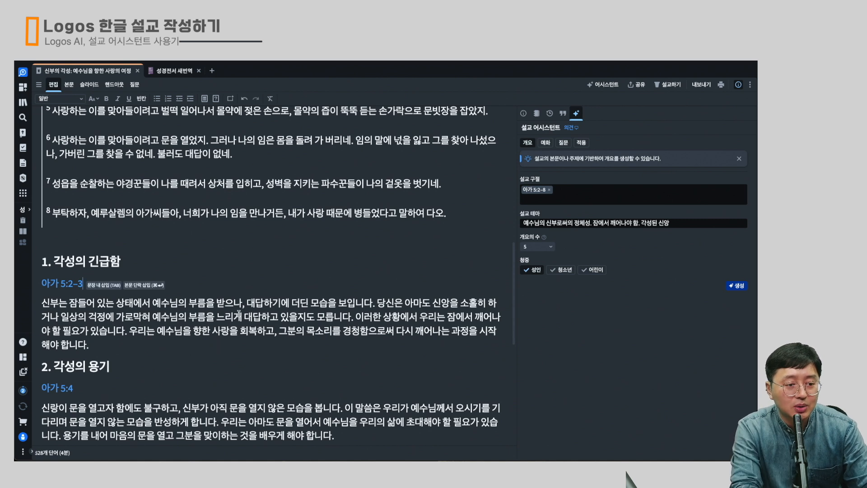
key(Tab)
scroll(208, 318, down, 1)
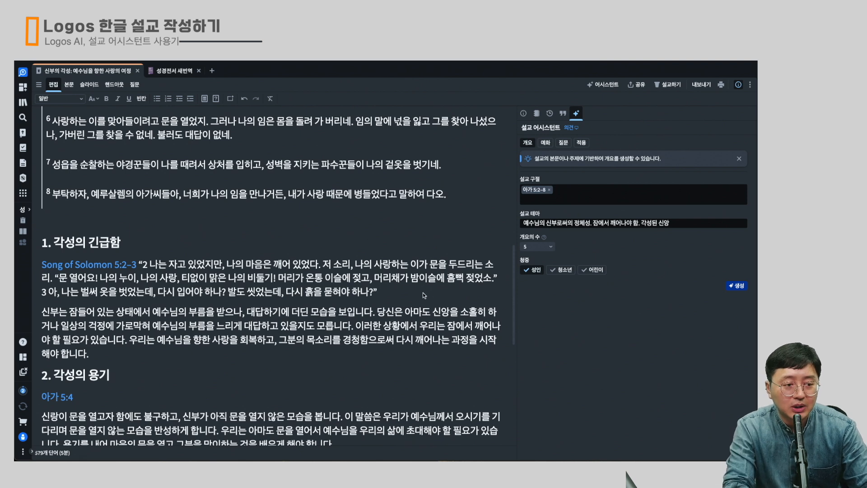
Add an empty line after the 5:2-3 verse text and another after the first point's paragraph.
key(Return)
click(112, 374)
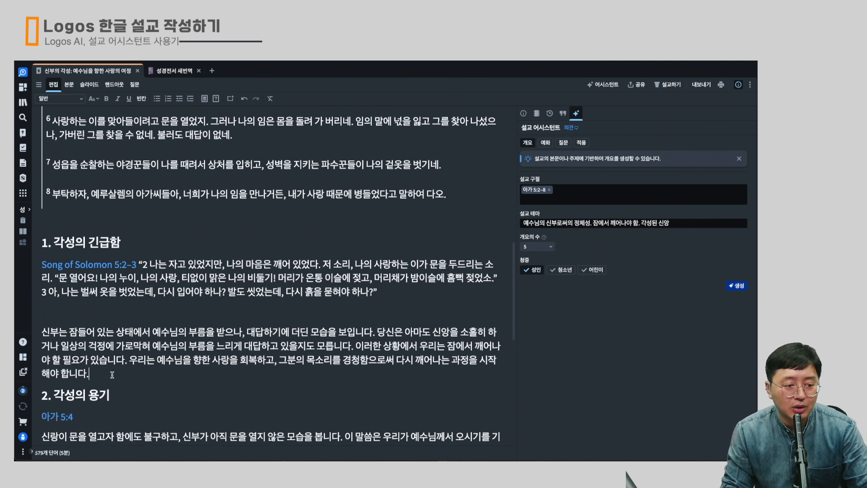
key(Return)
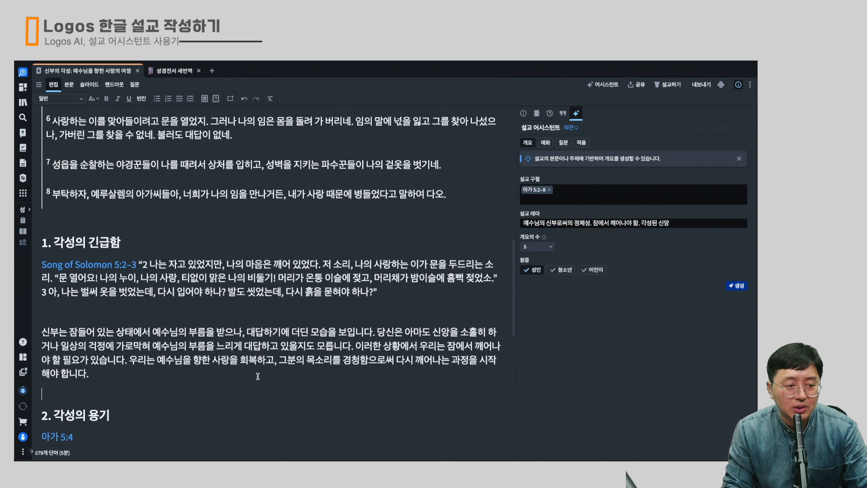
Insert the full verse text inline at the 아가 5:4 reference under the heading 2. 각성의 용기.
scroll(239, 343, down, 3)
click(102, 330)
click(94, 332)
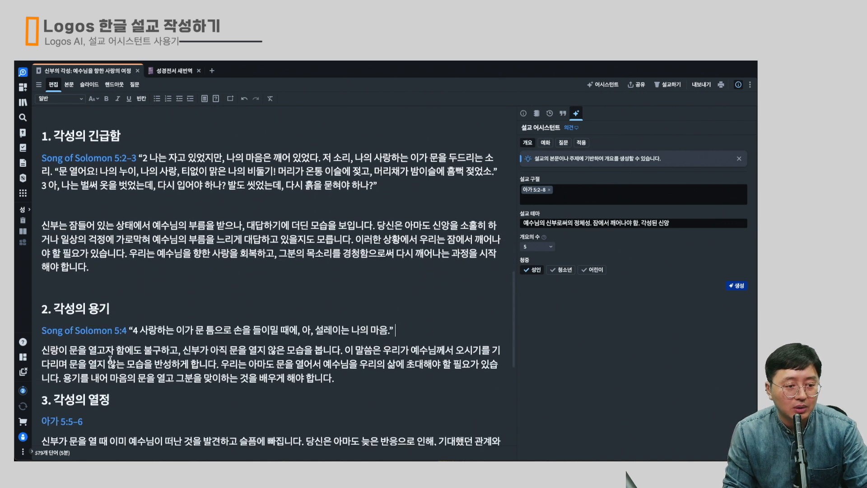
scroll(413, 355, down, 1)
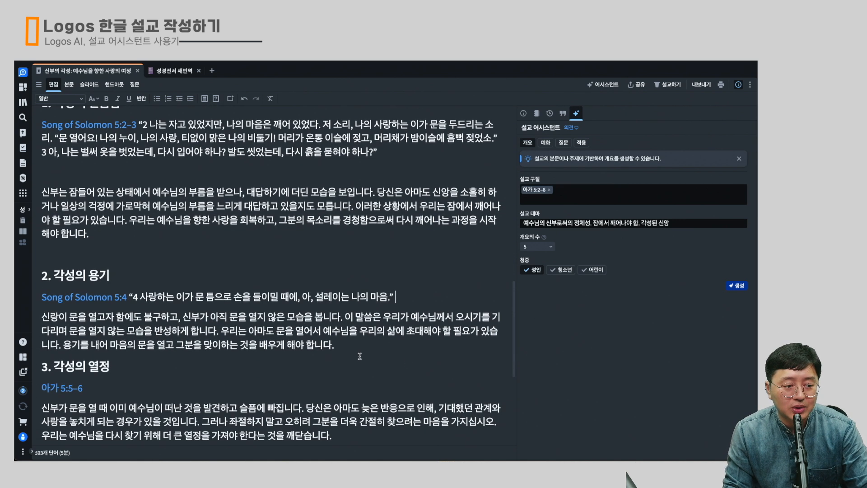
Look up 계 3 in the 성경전서 새번역 Bible and find verse 20.
scroll(386, 357, down, 3)
click(174, 71)
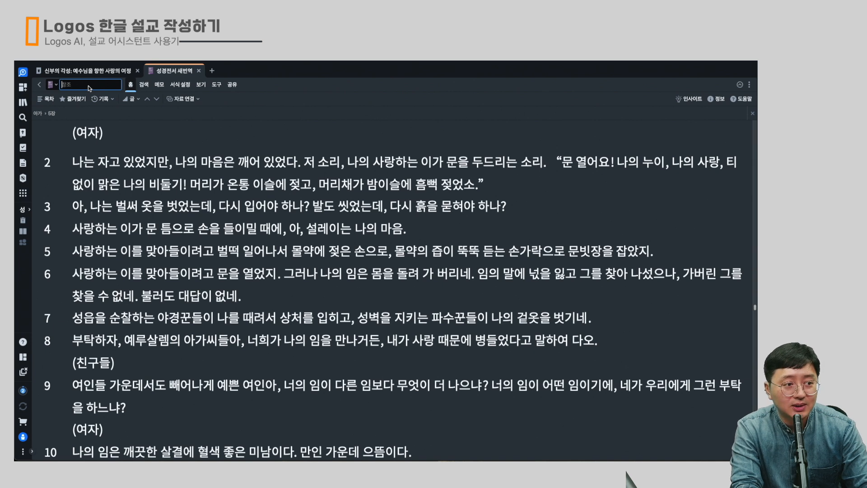
text(ㄱ)
text( 3.)
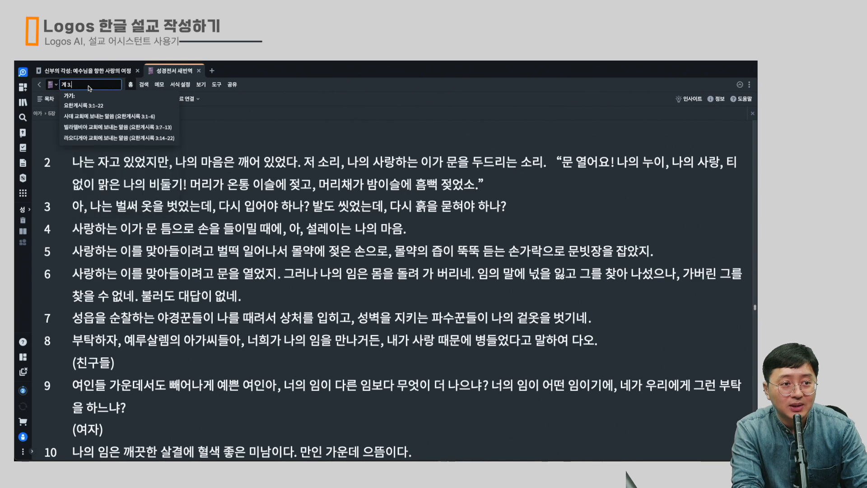
key(Return)
scroll(284, 210, down, 10)
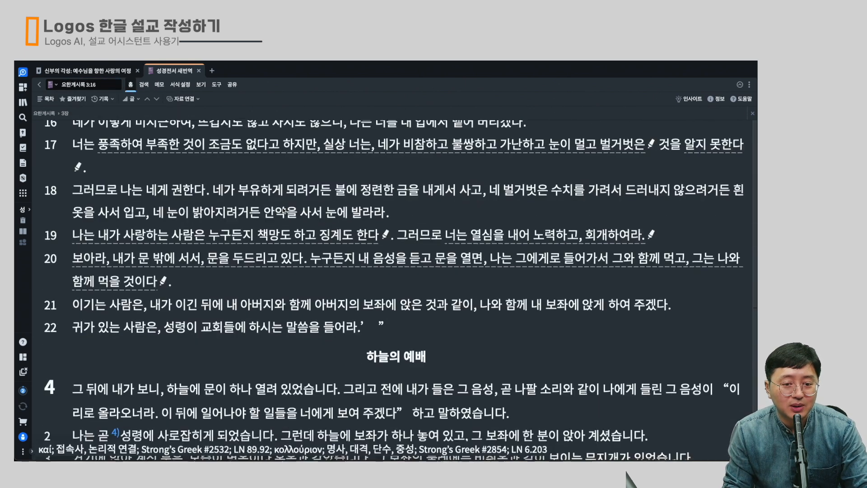
scroll(284, 210, down, 3)
scroll(283, 210, up, 5)
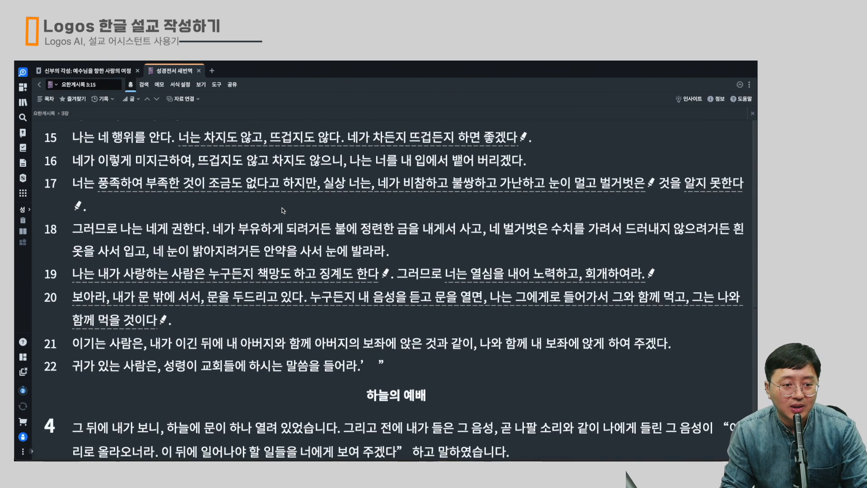
scroll(283, 209, up, 1)
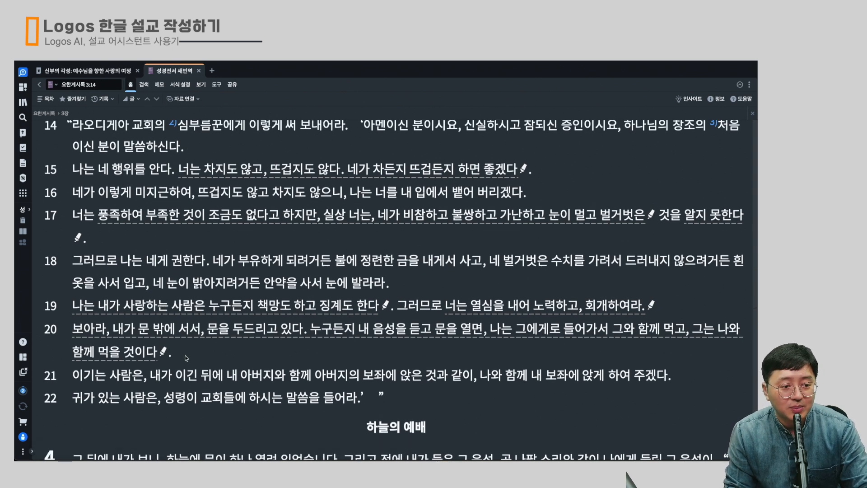
Copy verse 20 of 요한계시록 3 from the Bible and paste it below the fifth point's paragraph in the sermon.
drag(186, 356, 85, 332)
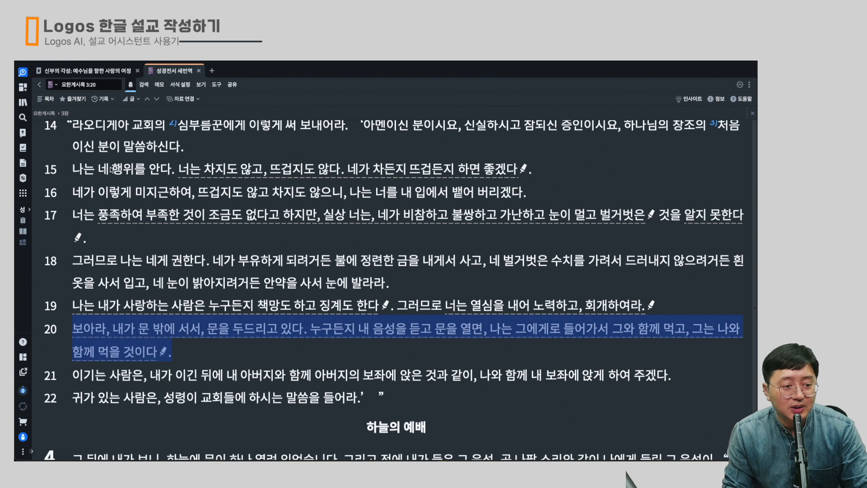
click(80, 70)
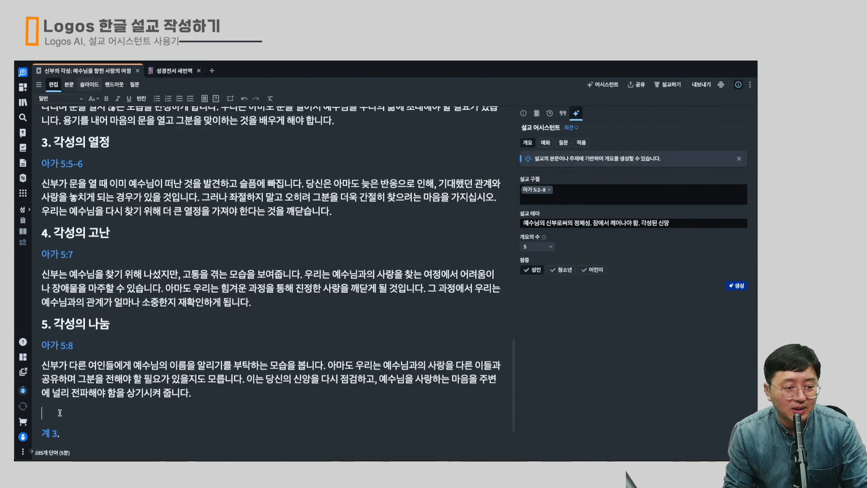
text(성경전서 새번역 3장 보아라, 내가 문 밖에 서서, 문을 두드리고 있다. 누구든지 내 음성을 듣고 문을 열면, 나는 그에게로 들어가서 그와 함께 먹고, 그는 나와 함께 먹을 것이다.)
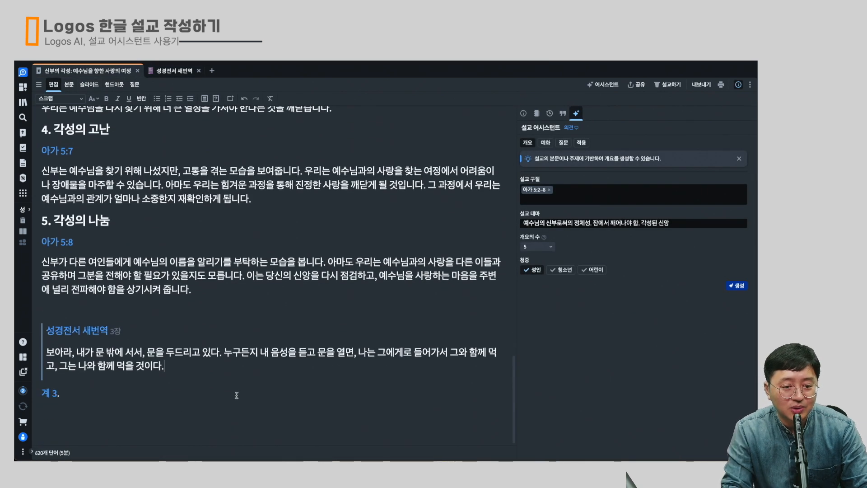
Delete the stray text "계 3." below the pasted quotation at the end of the sermon.
key(Return)
key(Delete)
key(Delete)
key(Delete)
key(Delete)
key(BackSpace)
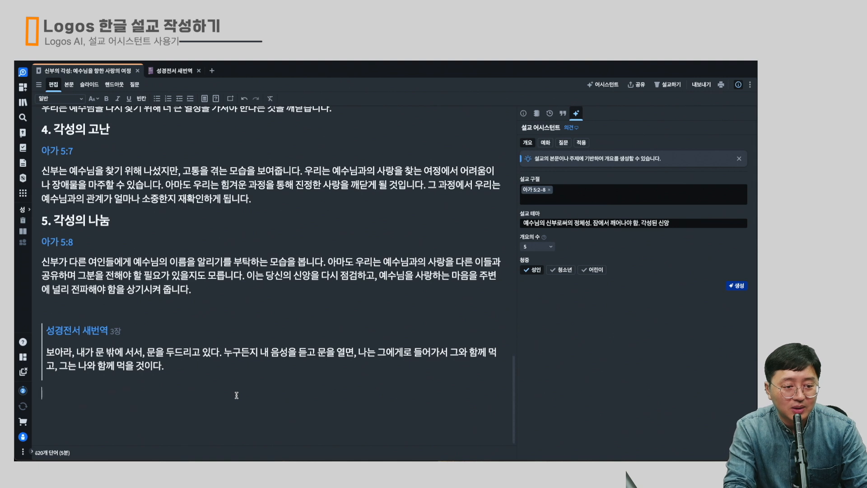
Delete the pasted 성경전서 새번역 3장 quotation block at the end of the sermon.
drag(179, 365, 147, 340)
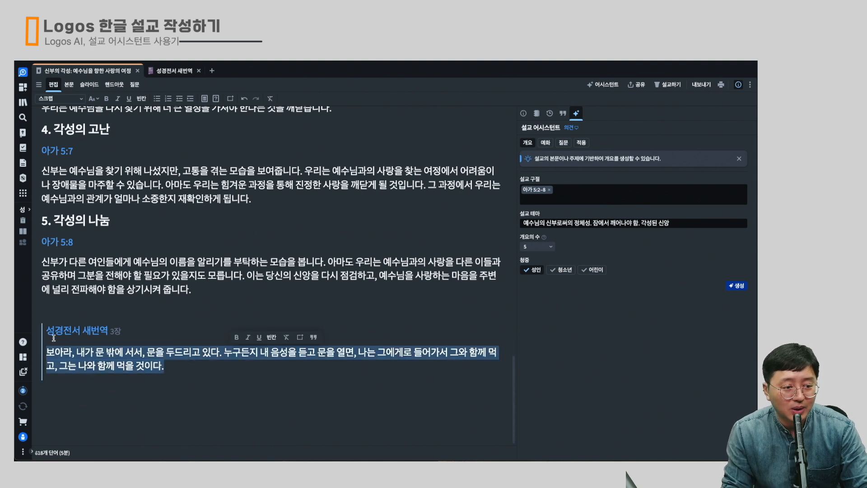
click(122, 332)
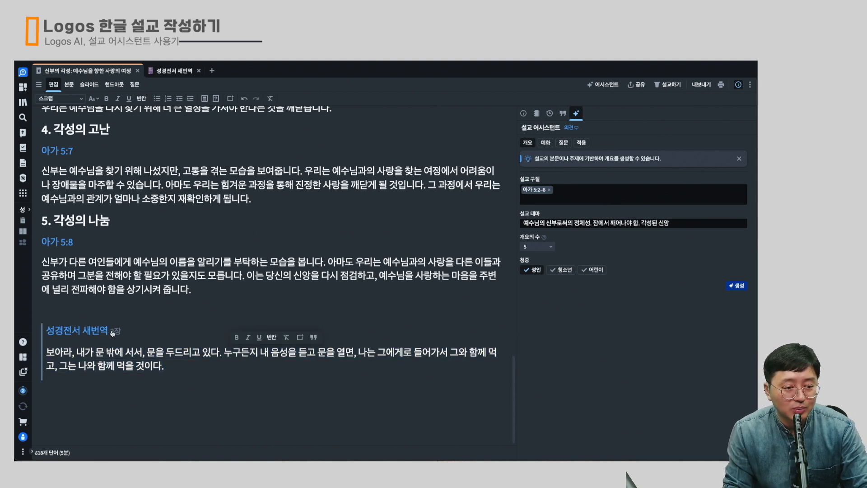
click(119, 385)
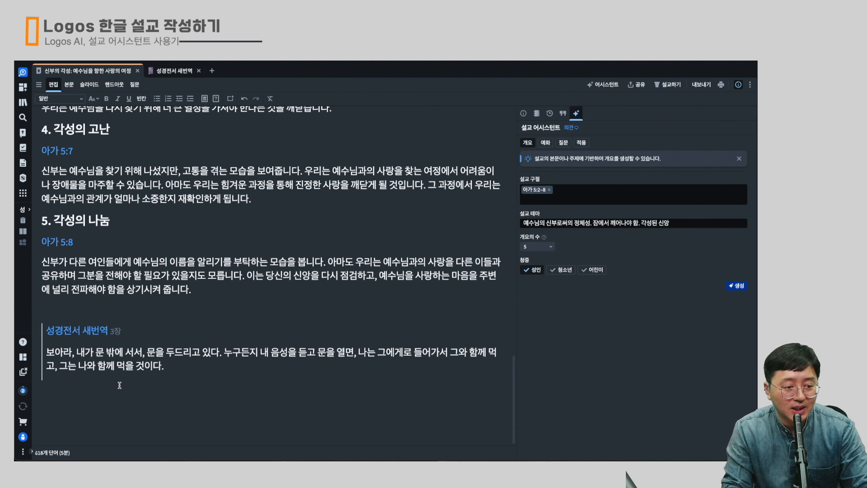
key(shift+Up)
key(shift+Up)
key(shift+Up)
key(BackSpace)
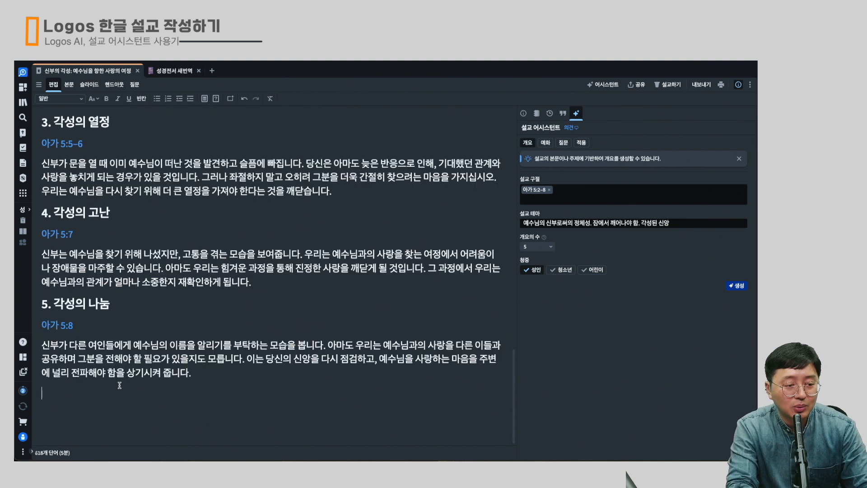
Adjust the sermon text's display size to slightly smaller than before.
key(ctrl+minus)
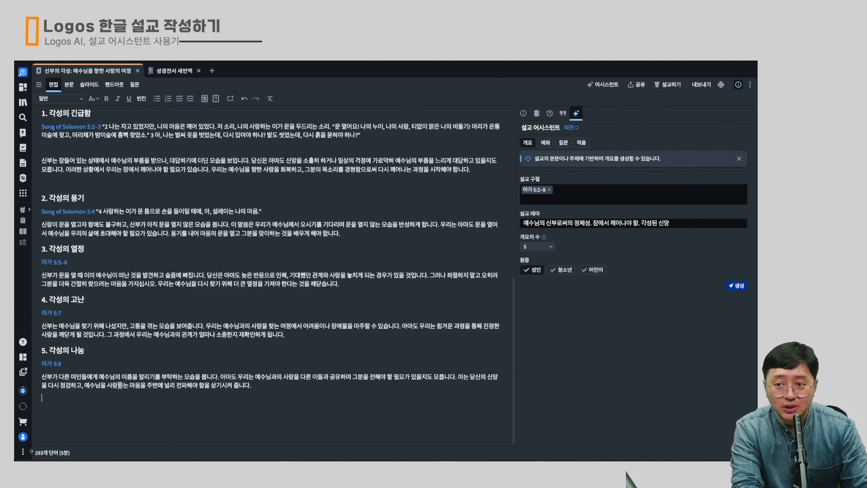
key(ctrl+plus)
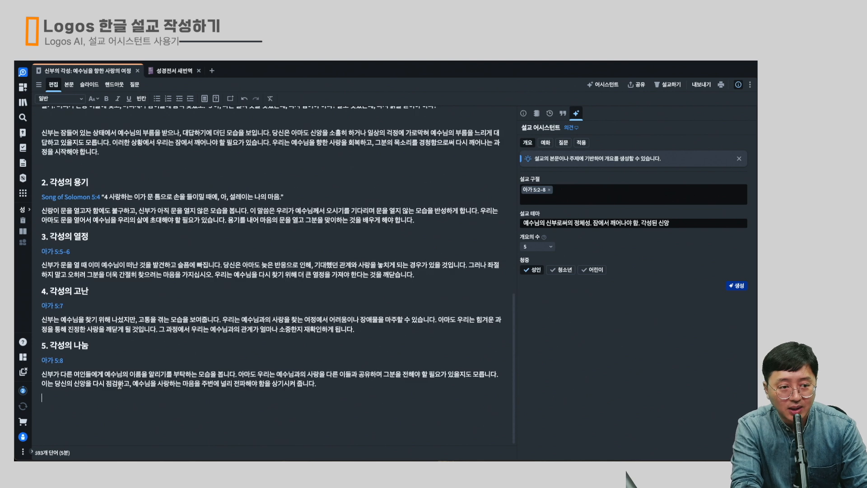
key(ctrl+plus)
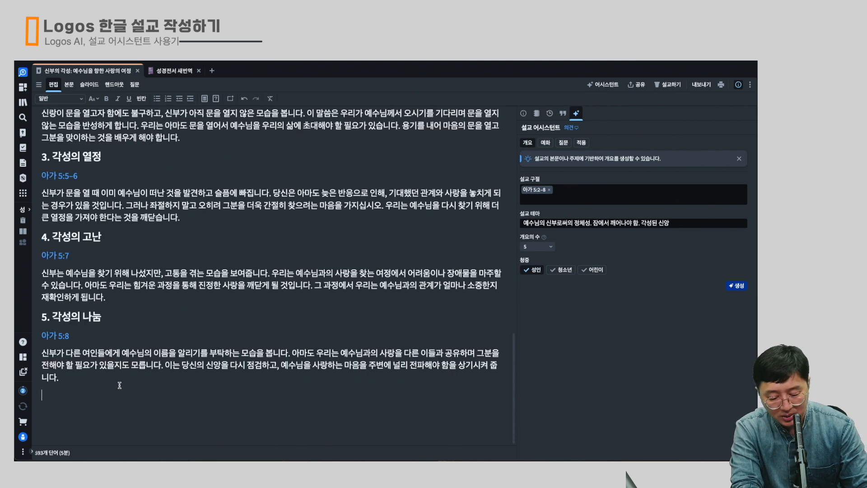
Open the 성경 구절 복사 tool and copy 요한계시록 3:20 from the NKSV.
key(ctrl+alt+c)
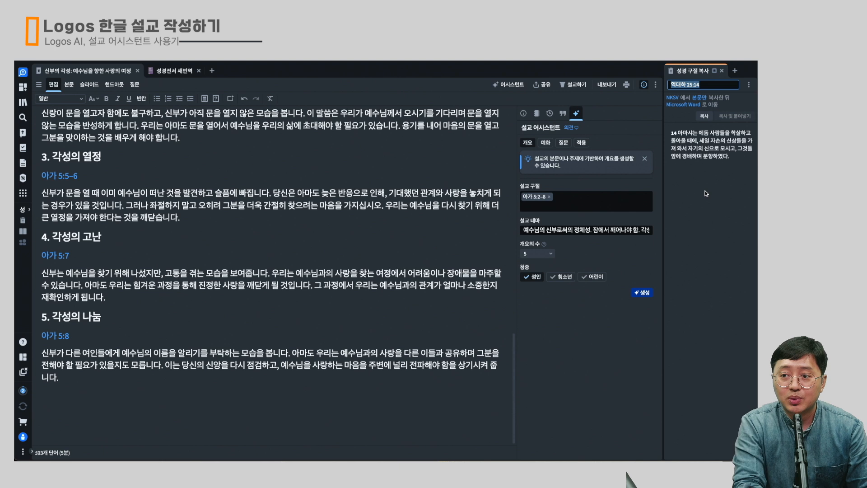
text(ㄱ 3.20)
key(Return)
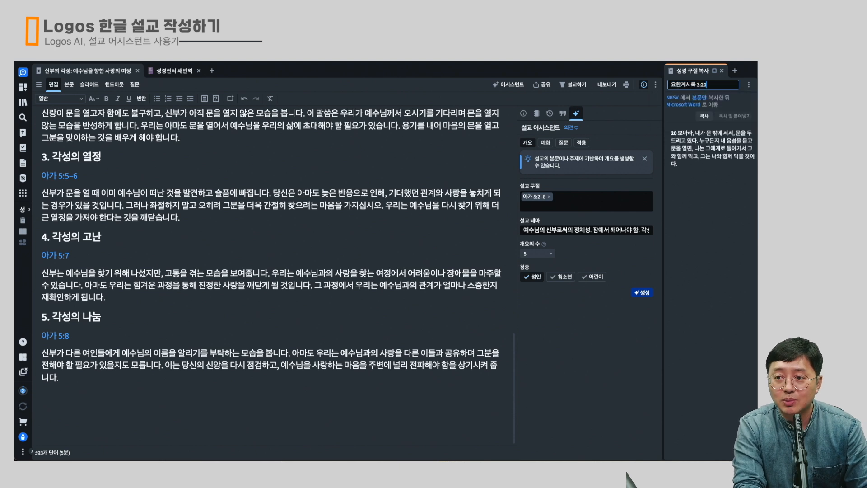
click(705, 118)
Try pasting the copied 요한계시록 3:20 verse below the fifth point's paragraph, and undo the paste.
click(101, 412)
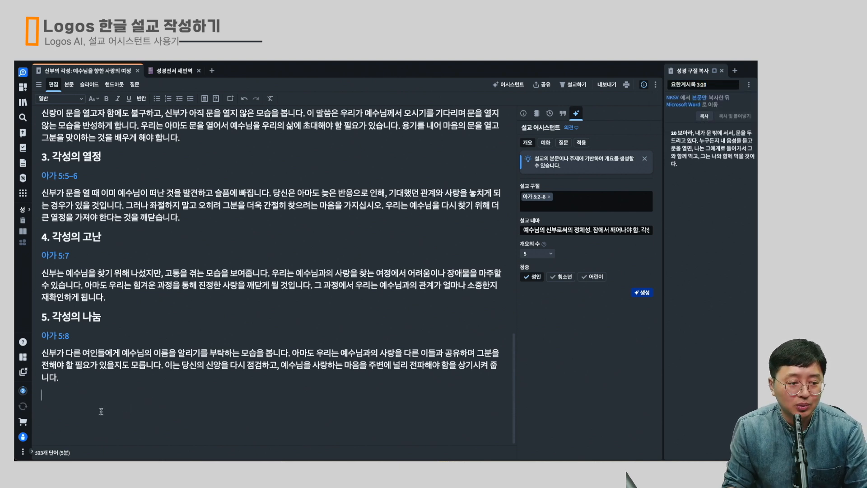
text(20 보아라, 내가 문 밖에 서서, 문을 두드리고 있다. 누구든지 내 음성을 듣고 문을 열면, 나는 그에게로 들어가서 그와 함께 먹고, 그는 나와 함께 먹을 것이다.)
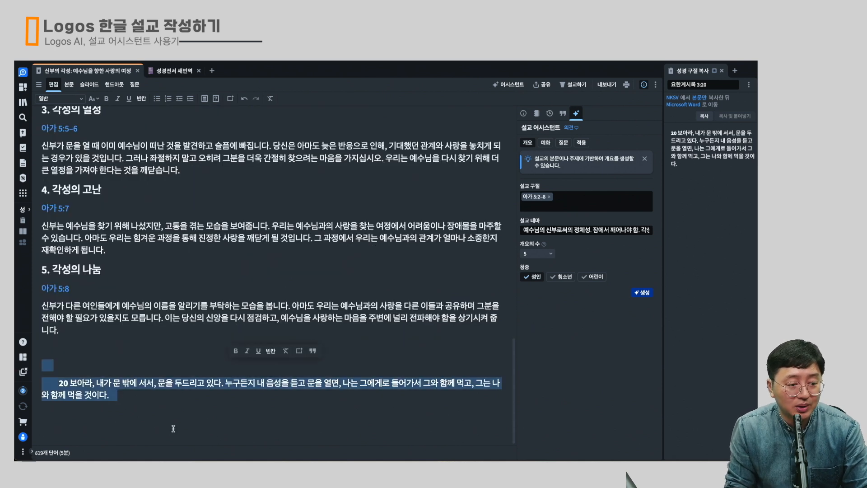
key(ctrl+z)
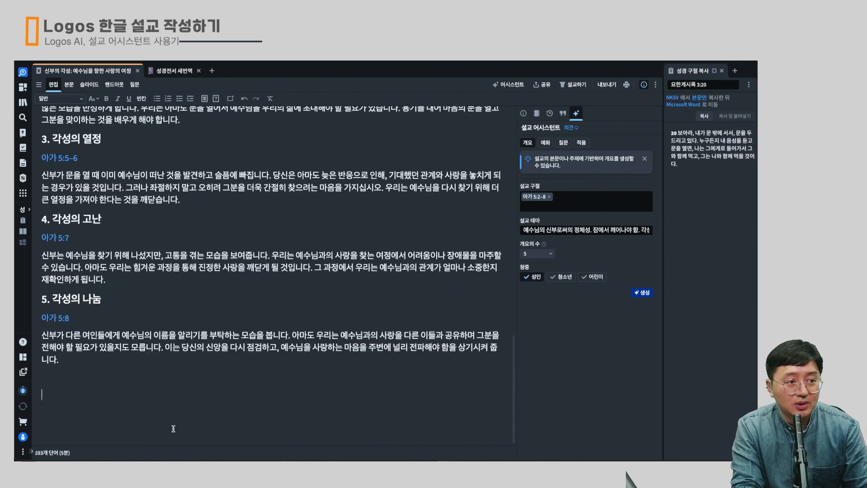
Enter the reference 계 3.20 at the end of the sermon, expand it into a verse paragraph, and start a new line below.
text(ㄱ)
text(ㅖ 3.20)
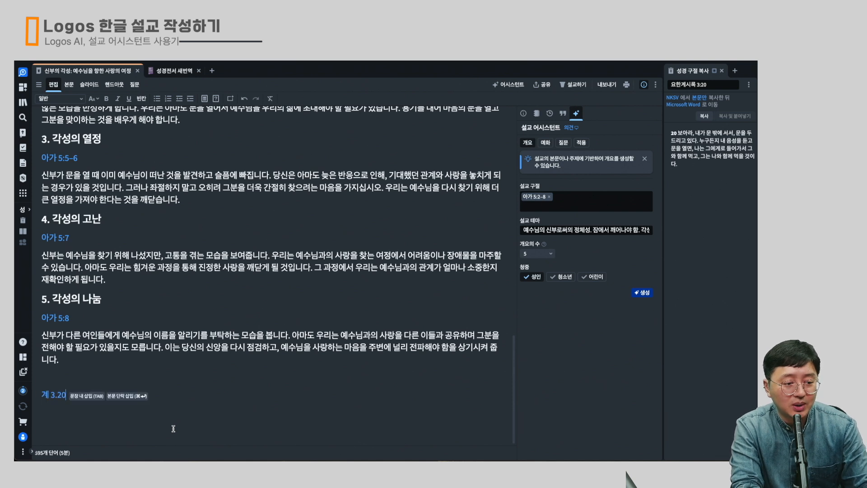
key(super+Return)
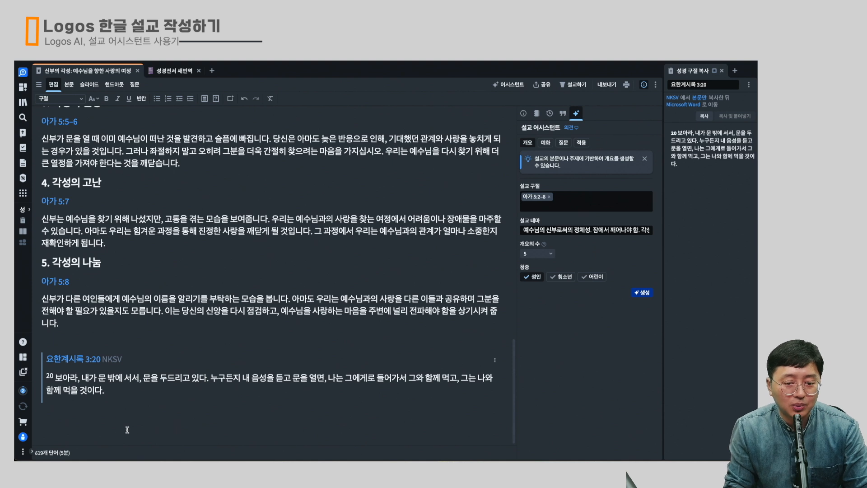
key(Return)
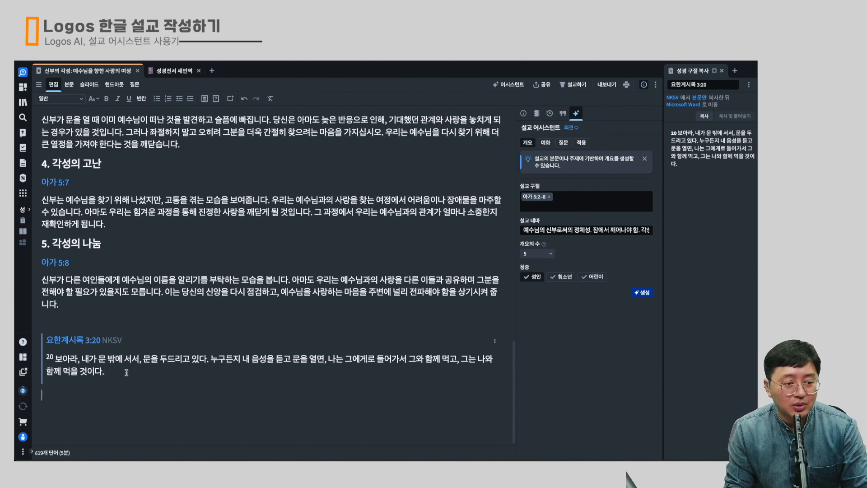
scroll(90, 360, up, 8)
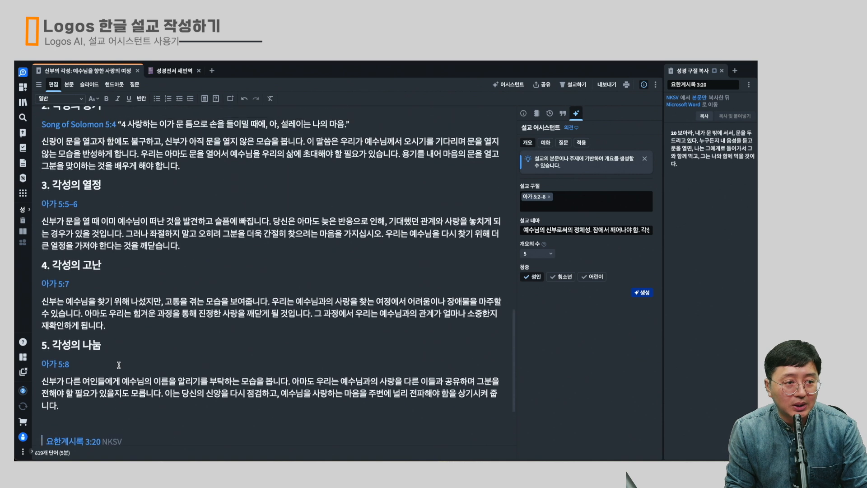
scroll(119, 364, up, 5)
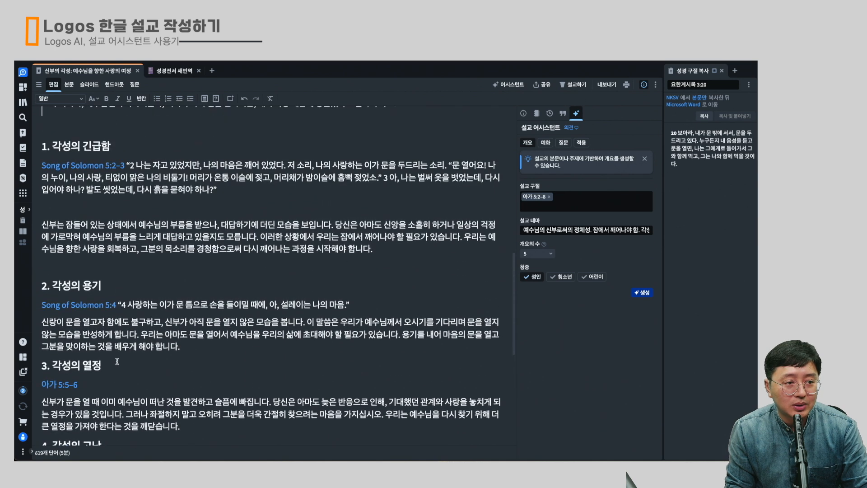
drag(52, 145, 141, 150)
click(141, 151)
click(197, 248)
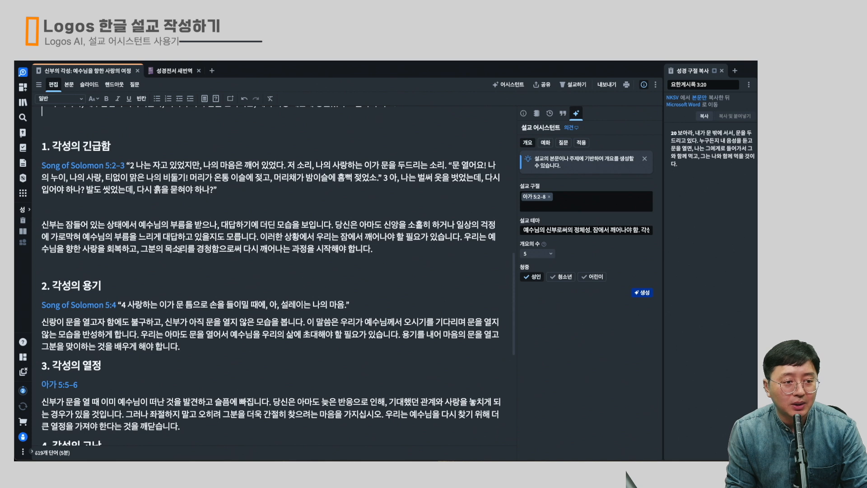
Enter the reference 계 3.20 below the paragraph of 1. 각성의 긴급함 and expand it into a verse passage.
drag(146, 225, 326, 228)
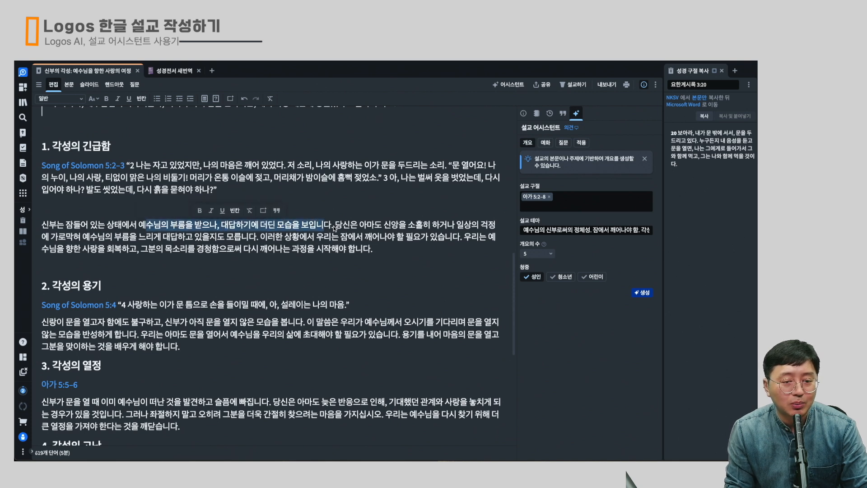
click(332, 224)
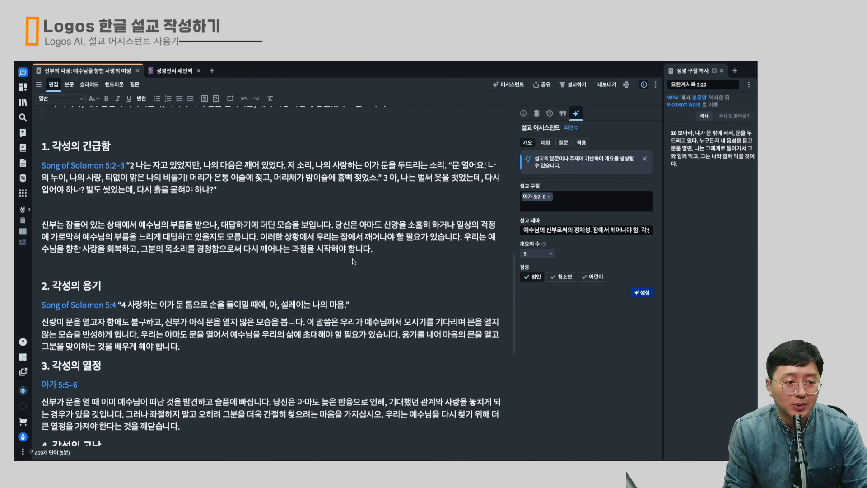
click(177, 267)
text(게)
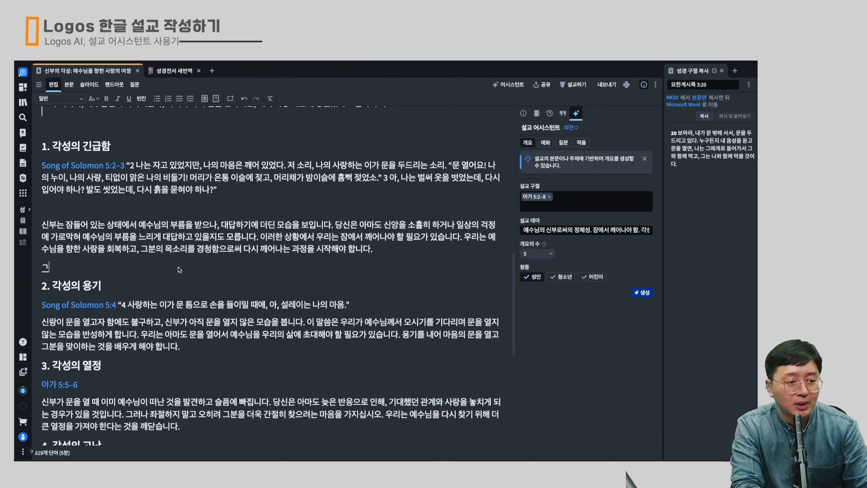
key(BackSpace)
text(계 3.20)
key(super+Return)
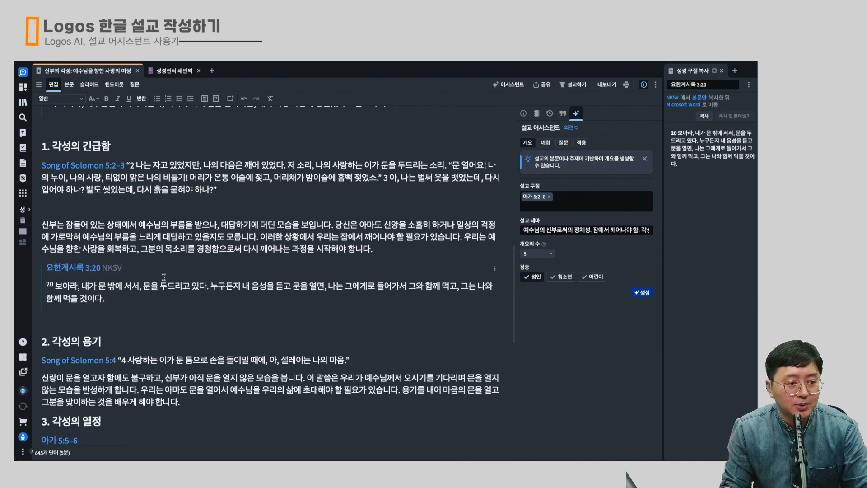
Delete the duplicate 요한계시록 3:20 passage at the end of the sermon, below the fifth point.
scroll(264, 321, down, 5)
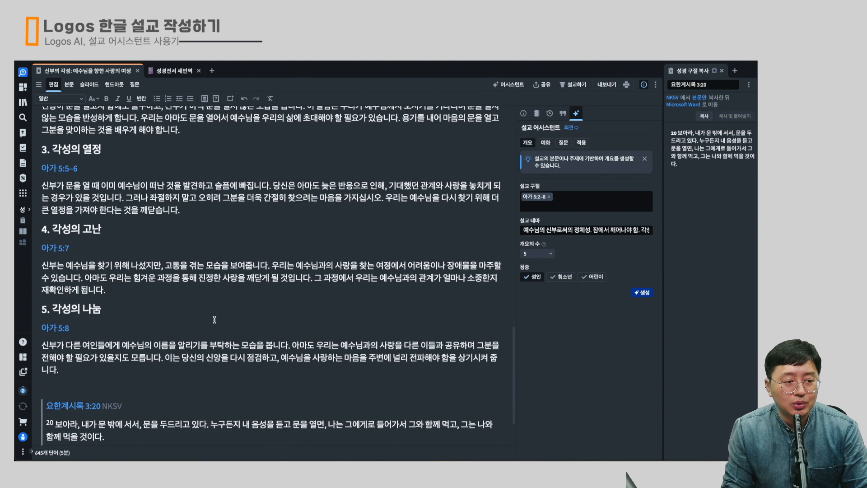
drag(127, 377, 38, 327)
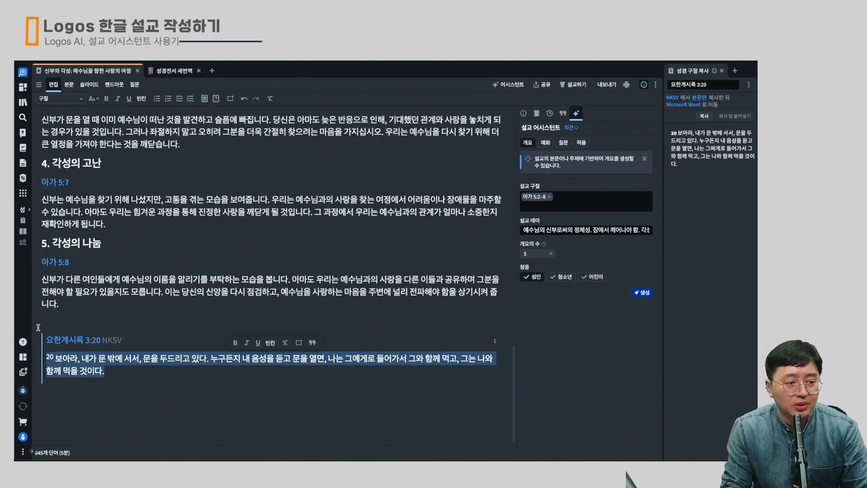
key(Delete)
scroll(38, 327, up, 2)
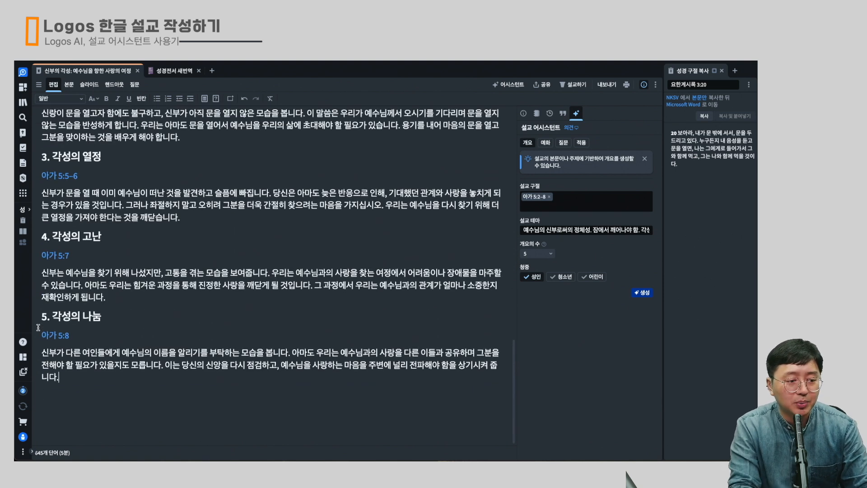
scroll(197, 205, up, 10)
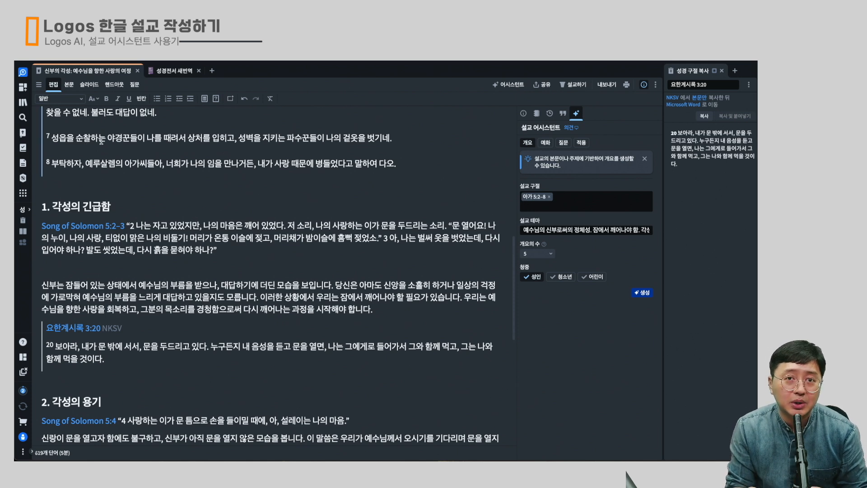
Show the sermon's 개요 outline, jump between its point headings, and hide the outline again.
click(37, 86)
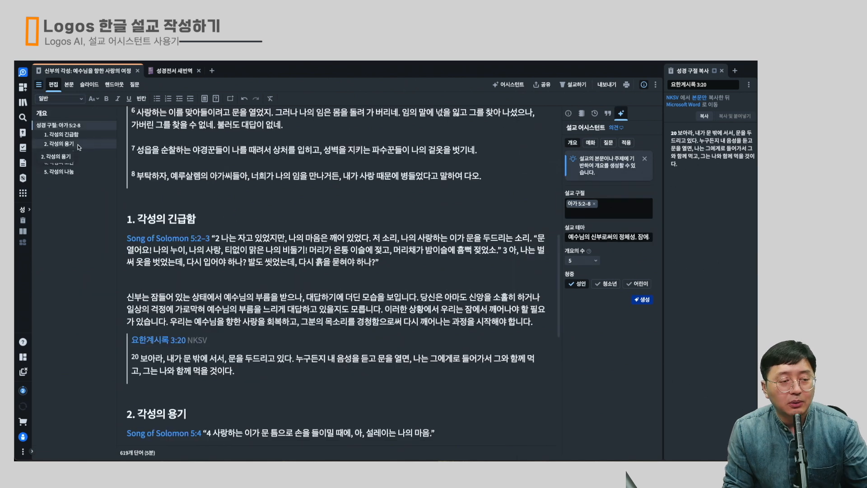
drag(97, 172, 68, 145)
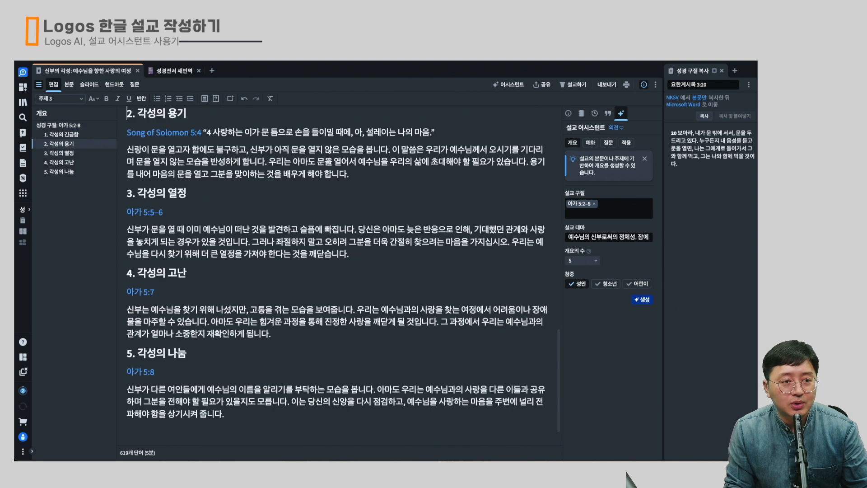
scroll(90, 176, down, 1)
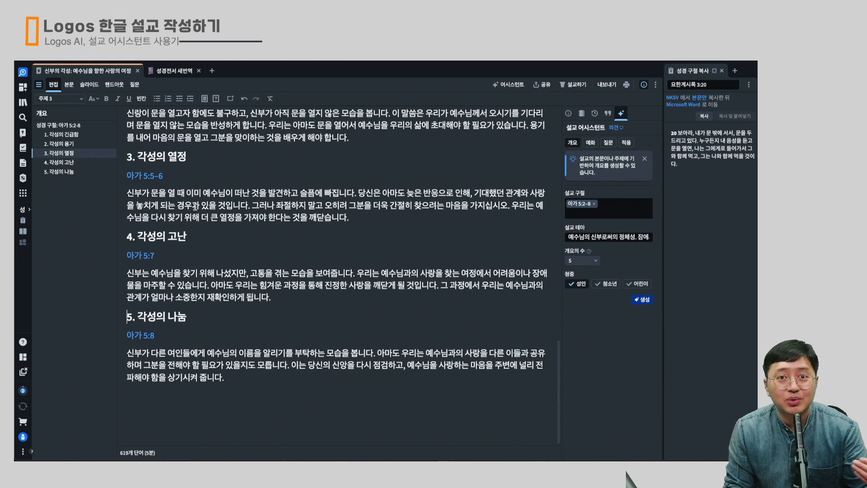
click(60, 125)
click(61, 143)
click(65, 153)
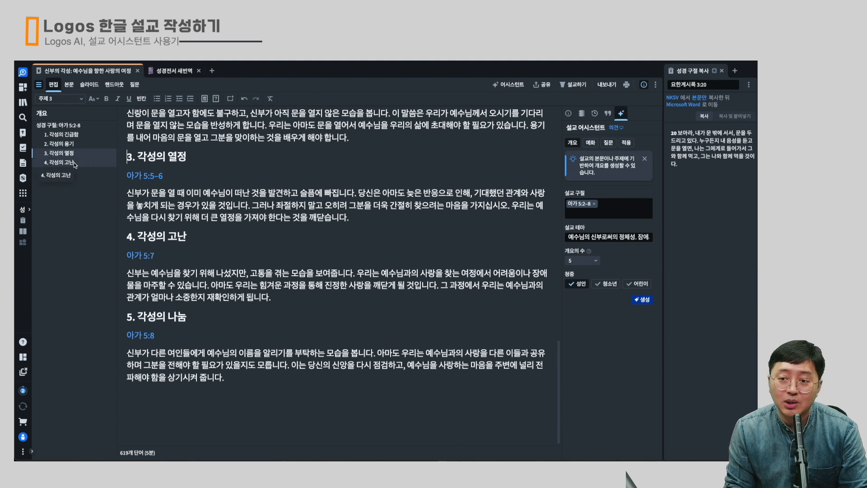
click(39, 85)
Add an empty line below the 요한계시록 3:20 passage, above the heading 2. 각성의 용기.
scroll(348, 190, down, 3)
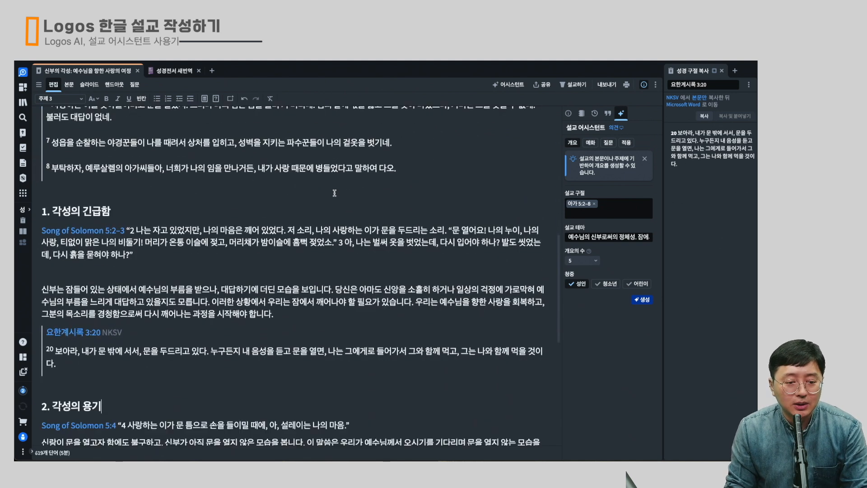
click(85, 367)
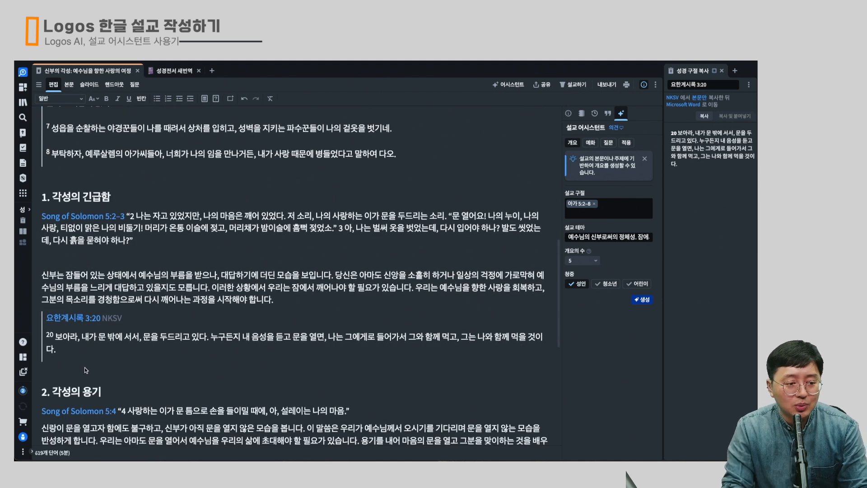
key(Return)
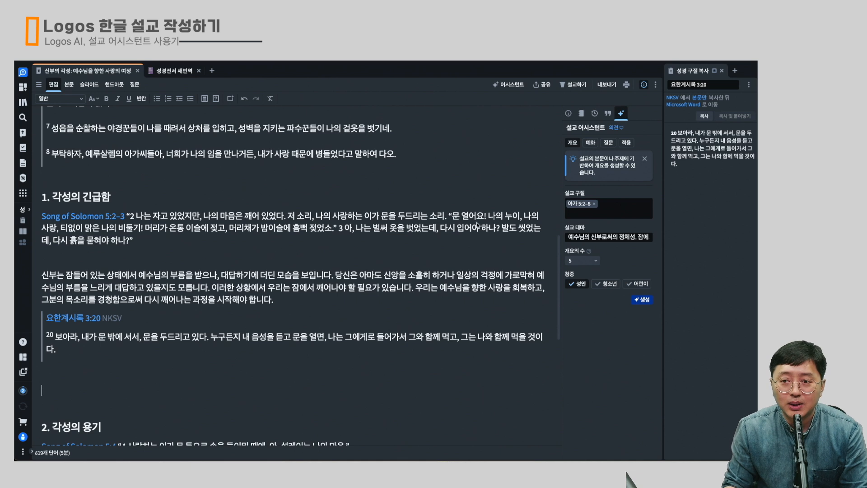
Set up the assistant's 예화 generator with the tone 진지하게, 역사 enabled as a type, and 개인 disabled.
click(590, 143)
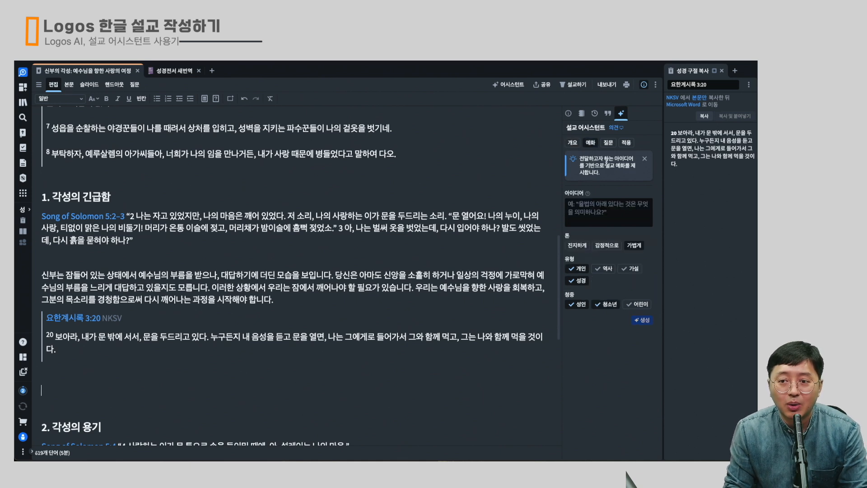
click(601, 215)
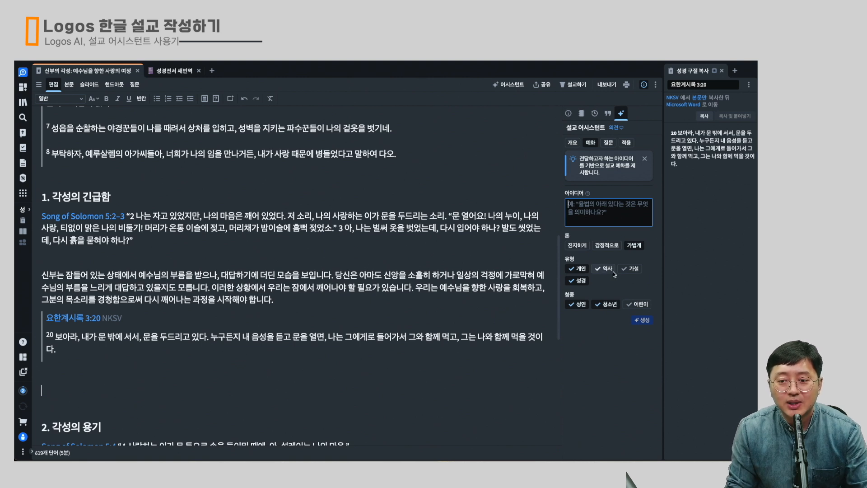
click(597, 272)
click(581, 270)
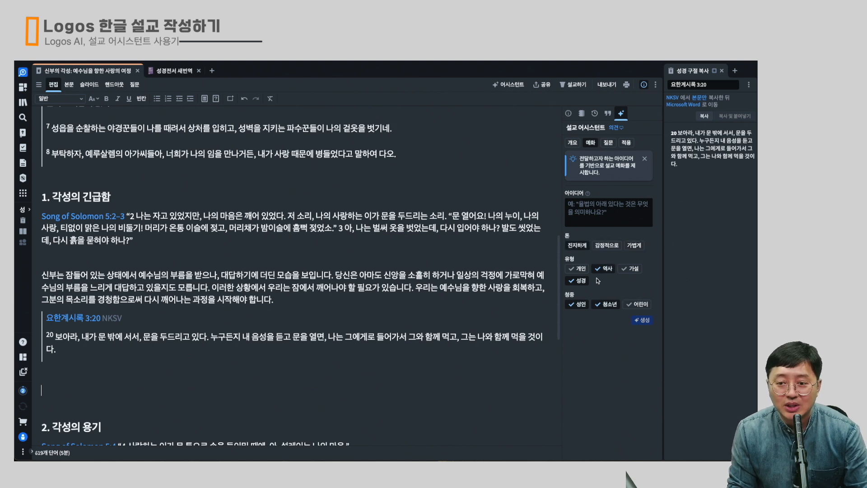
Generate sermon illustrations for the idea "잠에서 각성함으로 문제를 해결한 이야기".
click(584, 223)
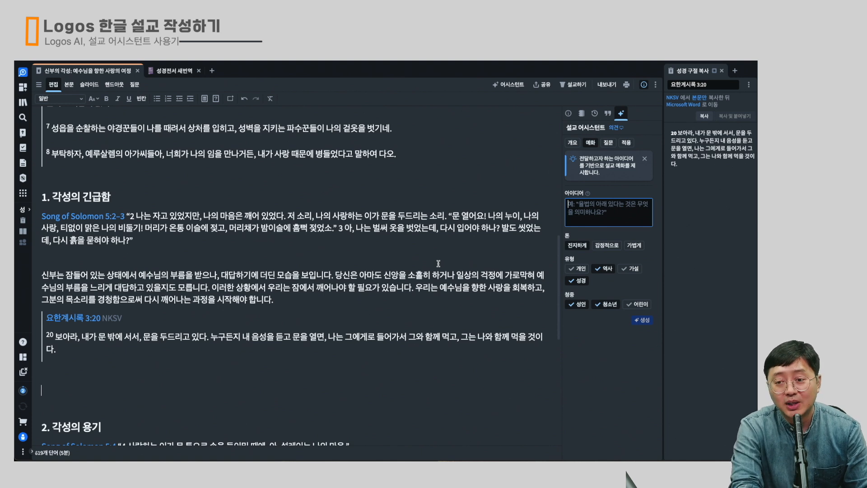
text(잠에서 각성)
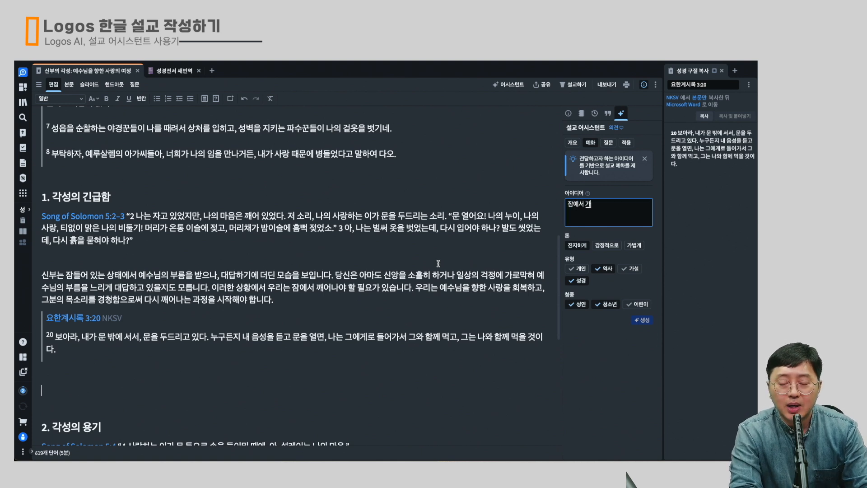
text(함으로 )
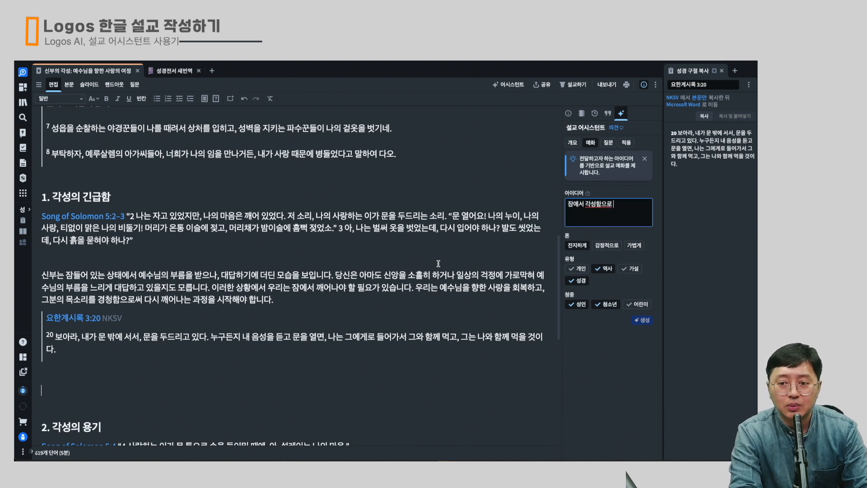
text(뒤제를 해결함)
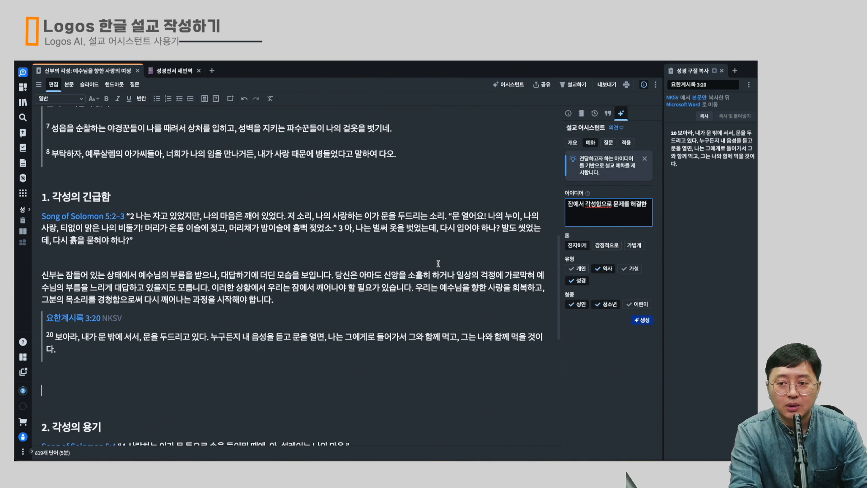
text( 이야기)
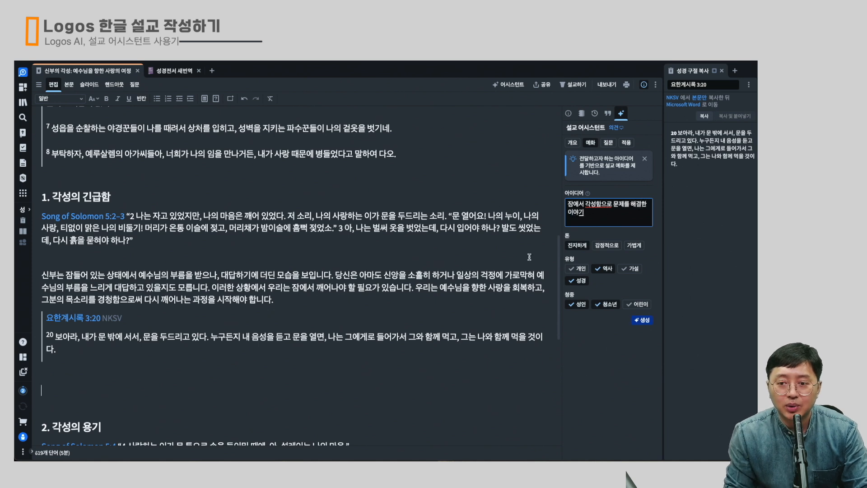
click(645, 322)
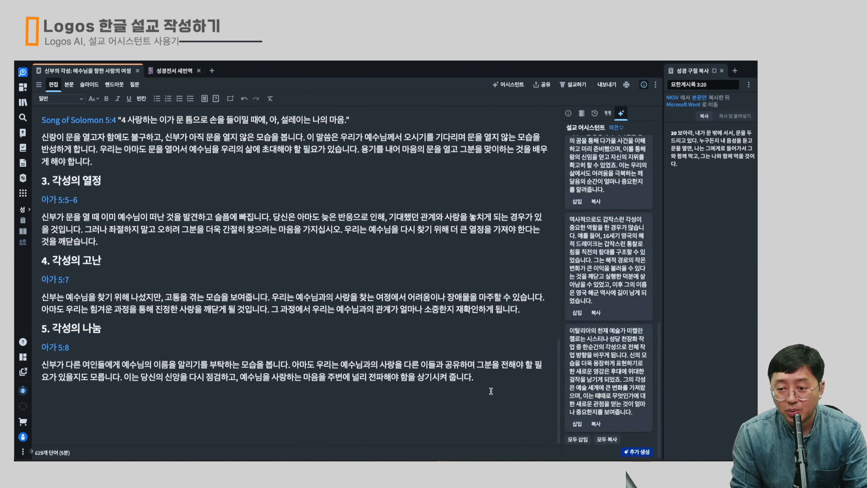
Insert the generated Michelangelo illustration on a new line below the paragraph of 5. 각성의 나눔.
click(293, 411)
key(Return)
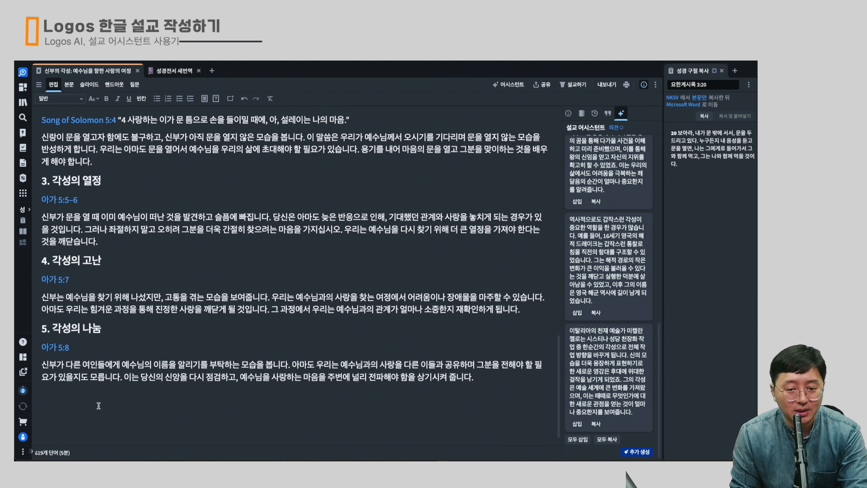
click(576, 425)
scroll(298, 383, down, 3)
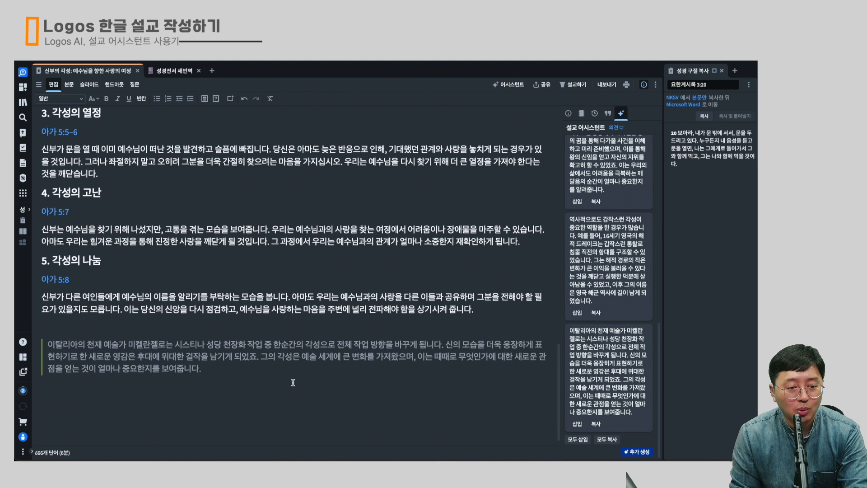
drag(198, 355, 295, 331)
click(129, 346)
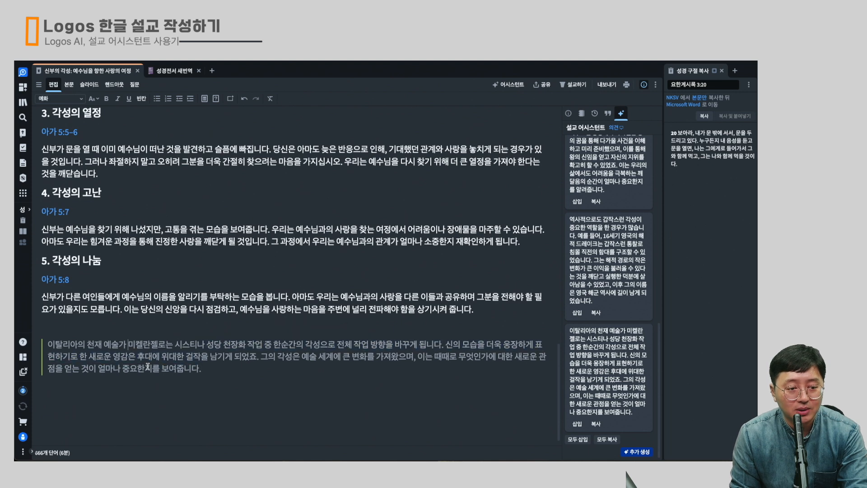
drag(51, 344, 178, 382)
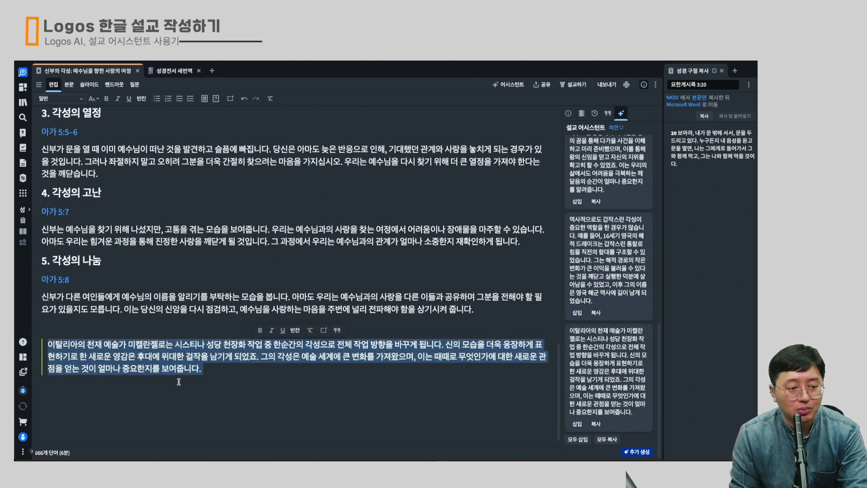
click(127, 377)
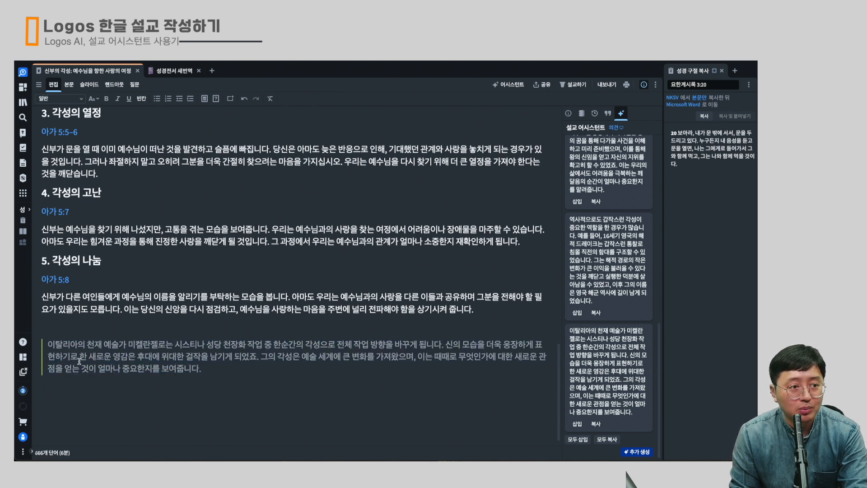
click(52, 345)
drag(52, 345, 202, 368)
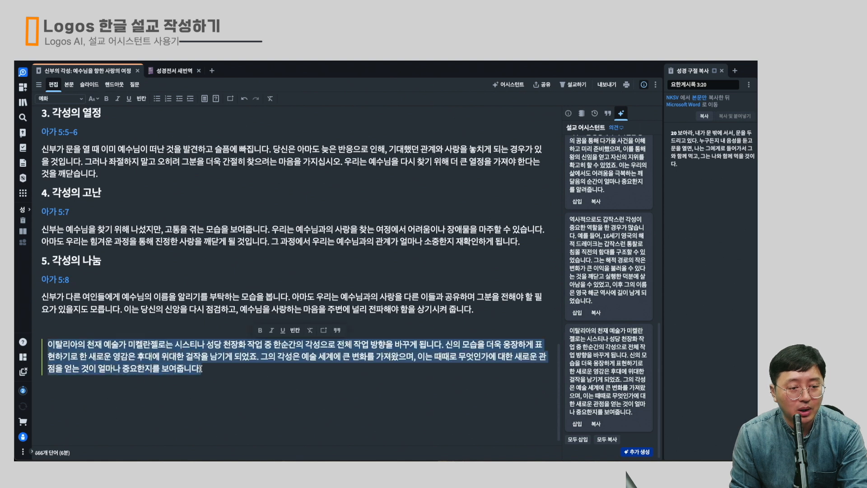
click(222, 371)
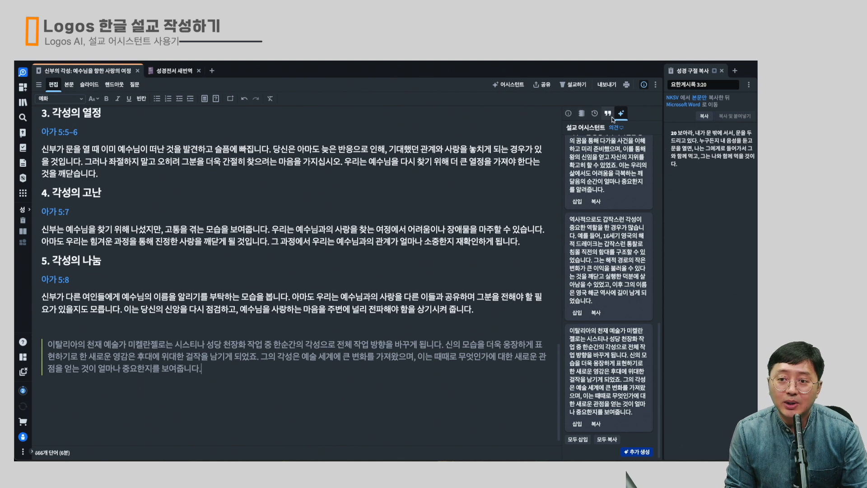
Generate sermon questions with the assistant's 질문 generator, using the types 영적 적용 and 삶에 적용 with 이해 disabled.
scroll(649, 147, up, 10)
scroll(648, 147, up, 2)
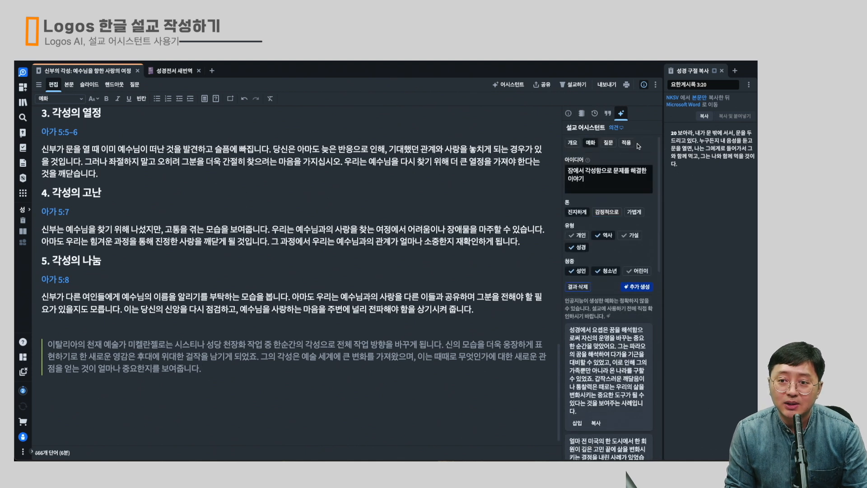
click(614, 148)
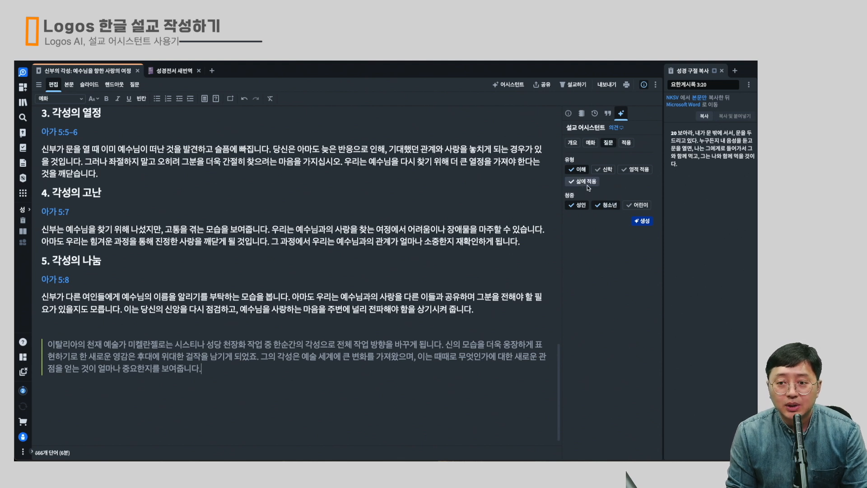
click(580, 170)
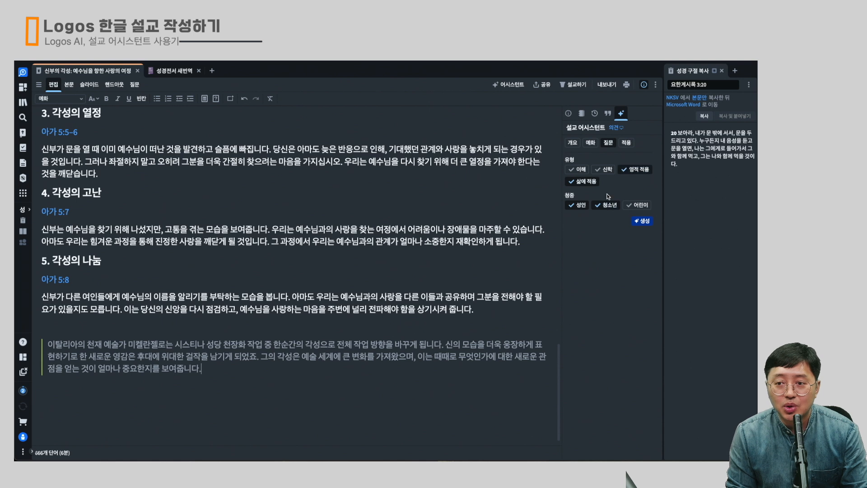
click(220, 410)
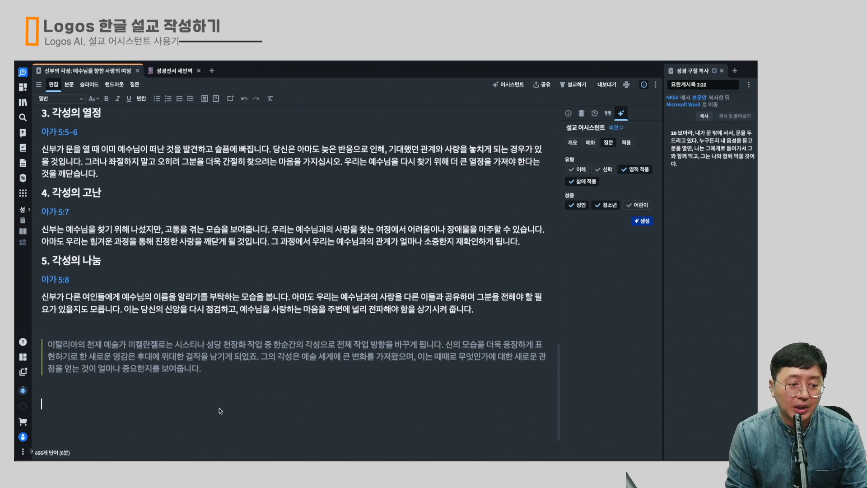
click(642, 221)
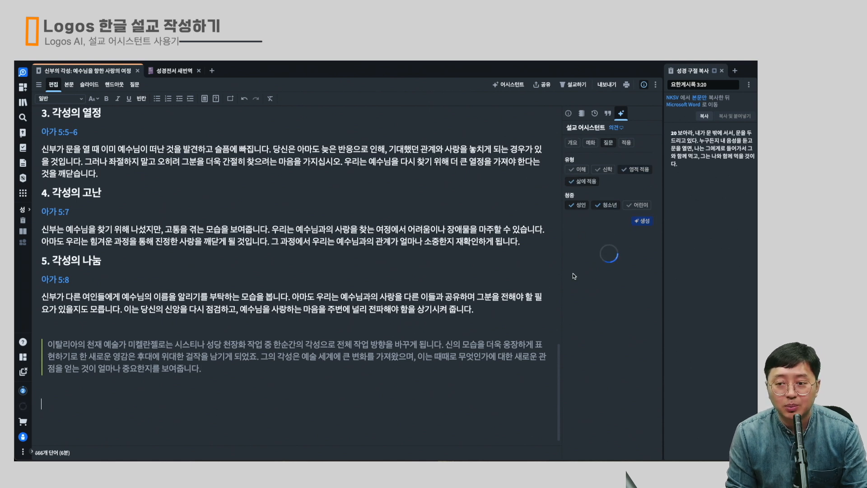
Insert the generated question "당신의 맞닥뜨린 고난이 예수님과의 관계에 어떻게 영향을 줍니까?" on a new line below the Michelangelo illustration.
scroll(626, 287, down, 2)
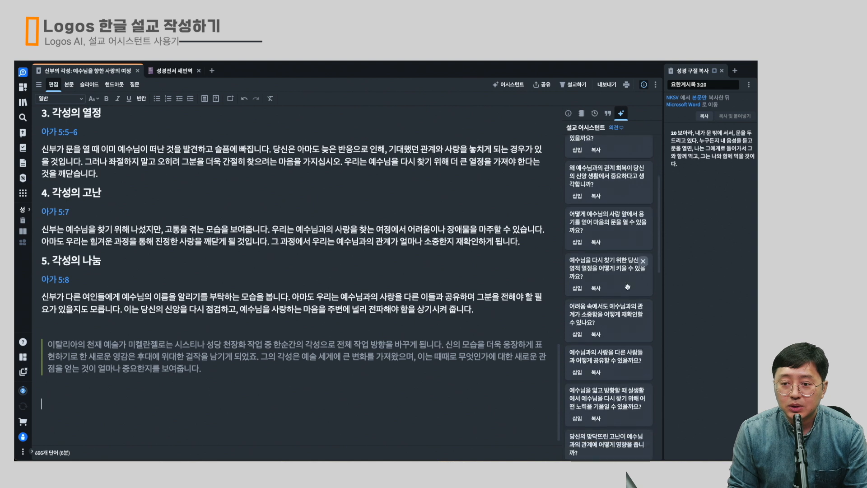
scroll(627, 287, down, 1)
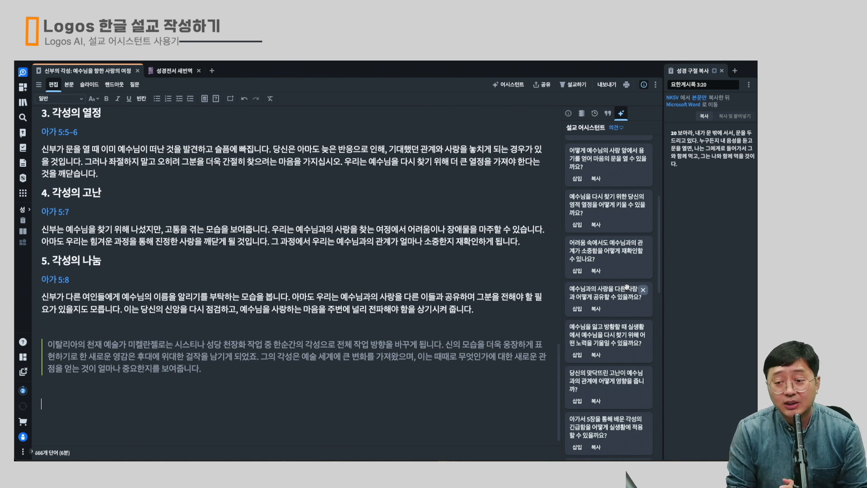
scroll(626, 285, down, 1)
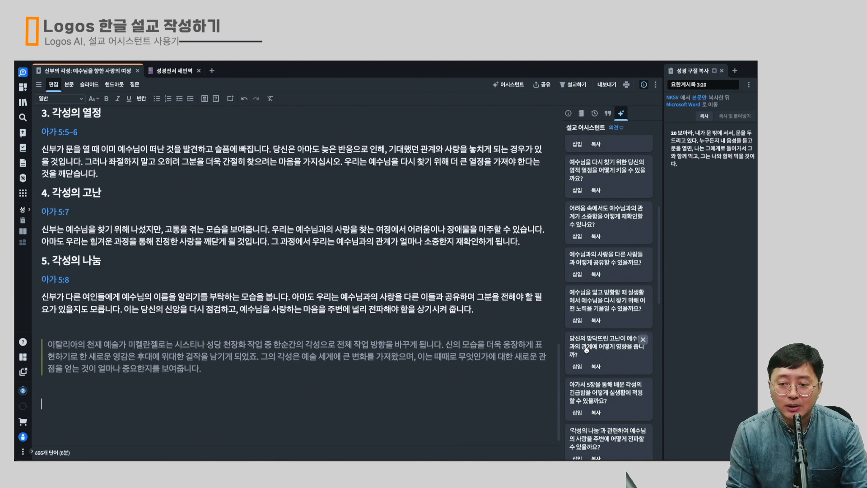
scroll(586, 351, down, 2)
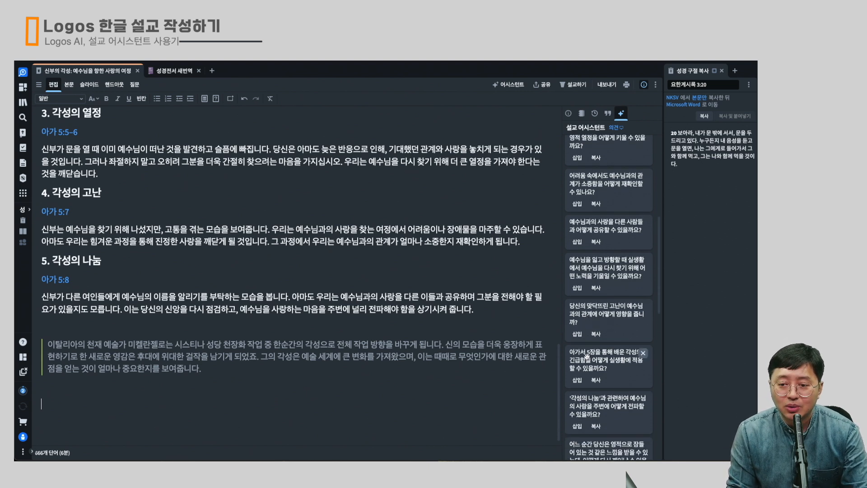
click(577, 333)
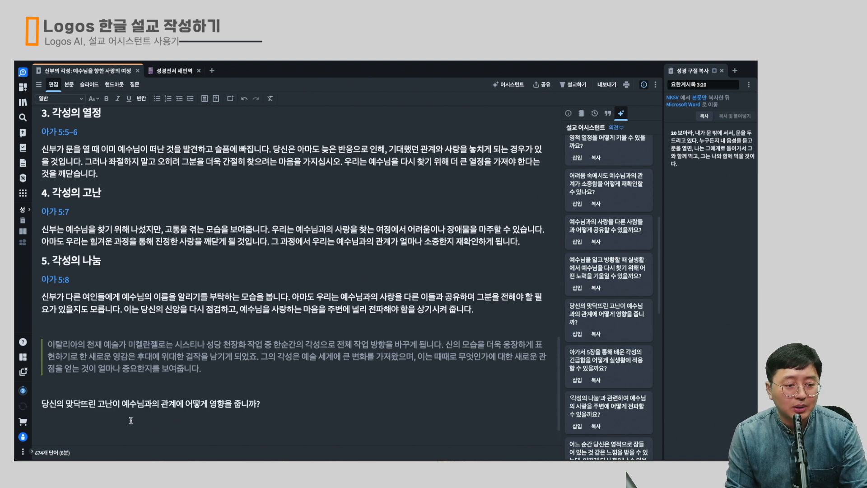
drag(76, 404, 217, 405)
click(208, 404)
click(219, 415)
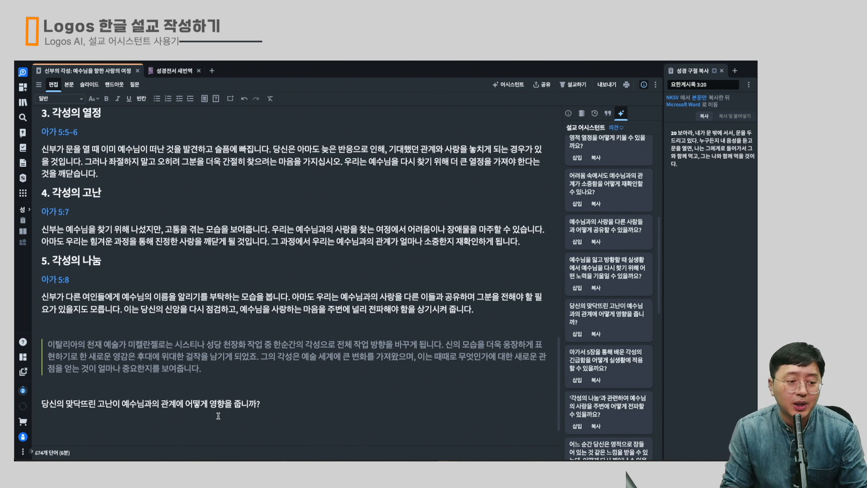
Look over the sermon's outline sections, its 설교 정보 fields and its 설교 메모장.
scroll(290, 424, up, 3)
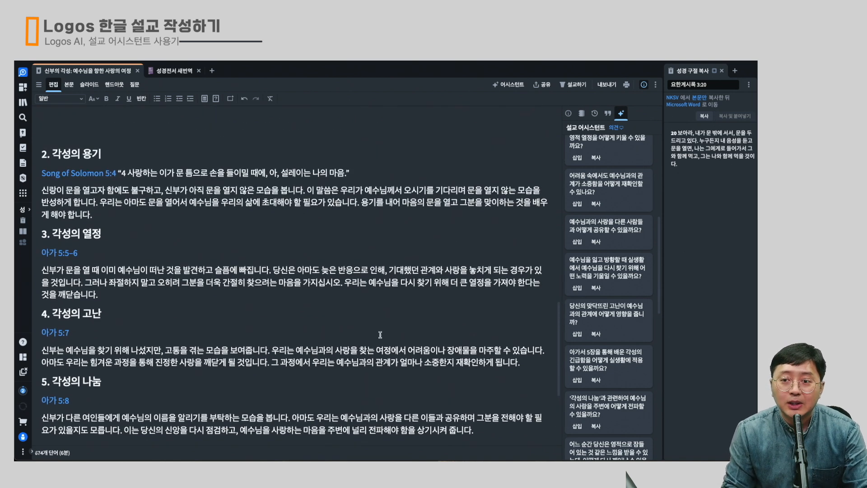
scroll(603, 159, up, 5)
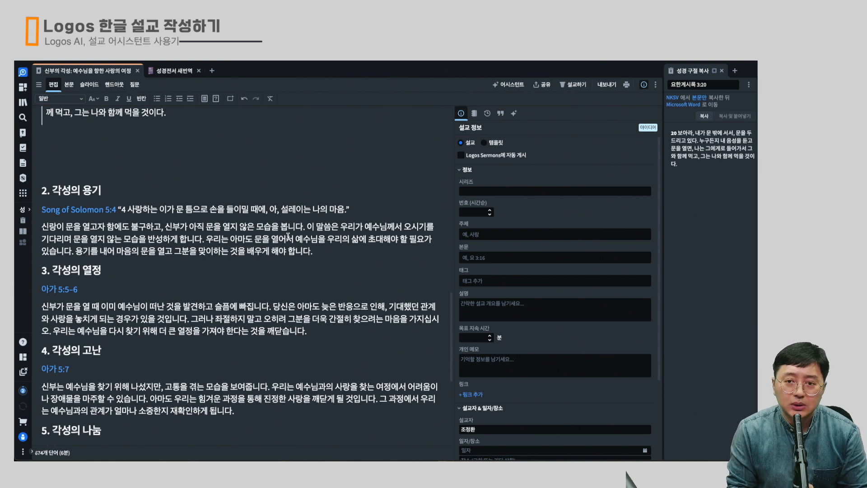
click(474, 113)
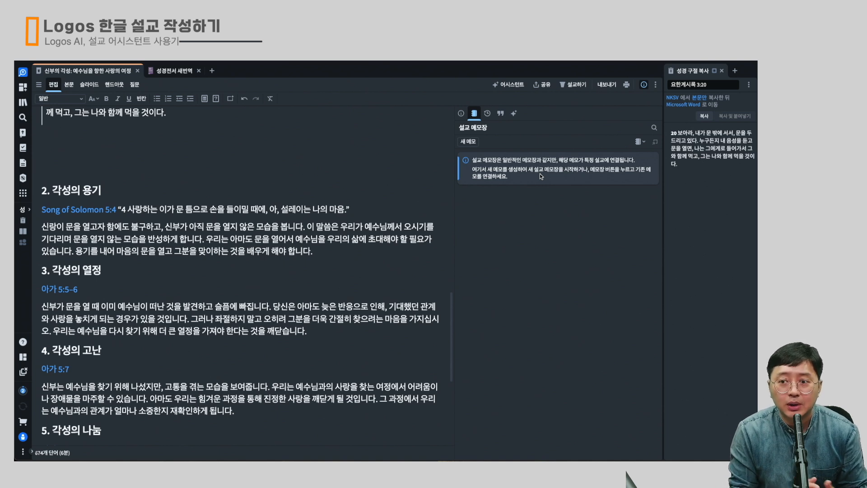
Search the related quotations (관련 인용구) for the passage 아 5.3-9.
click(500, 113)
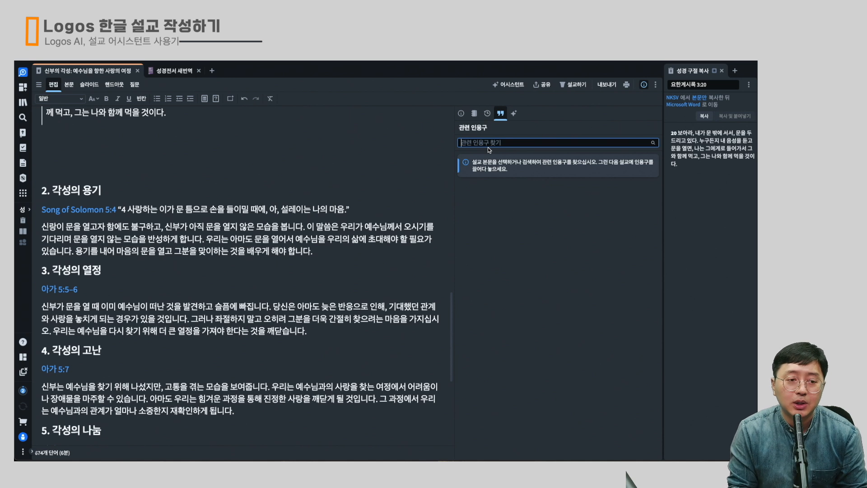
text(아)
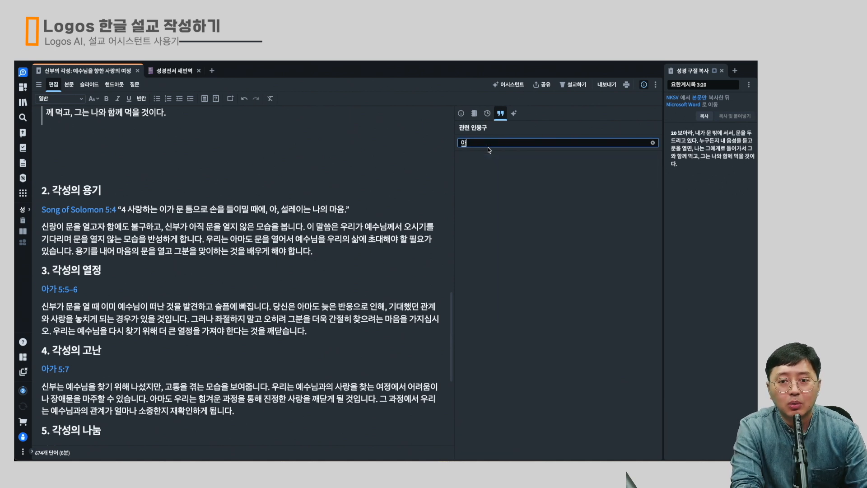
text( 5.3)
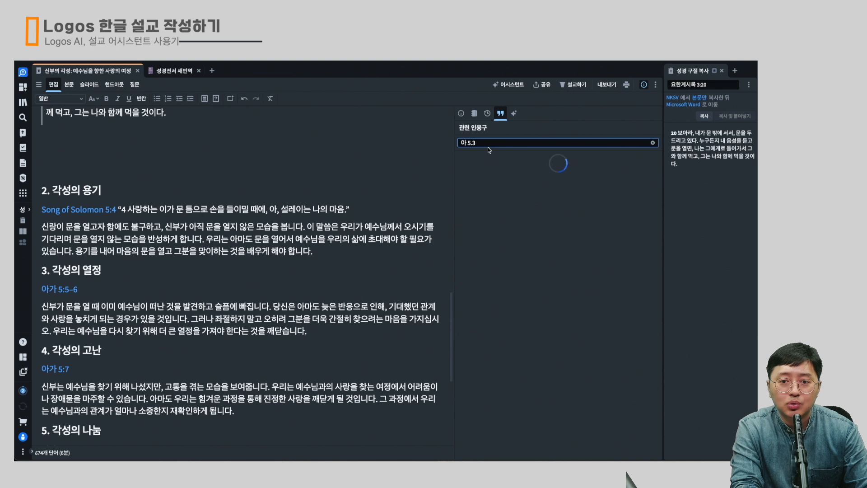
text(-9)
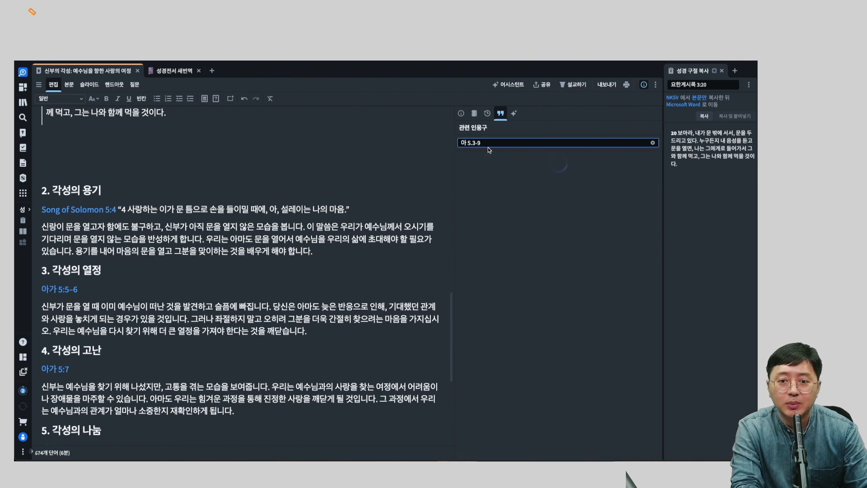